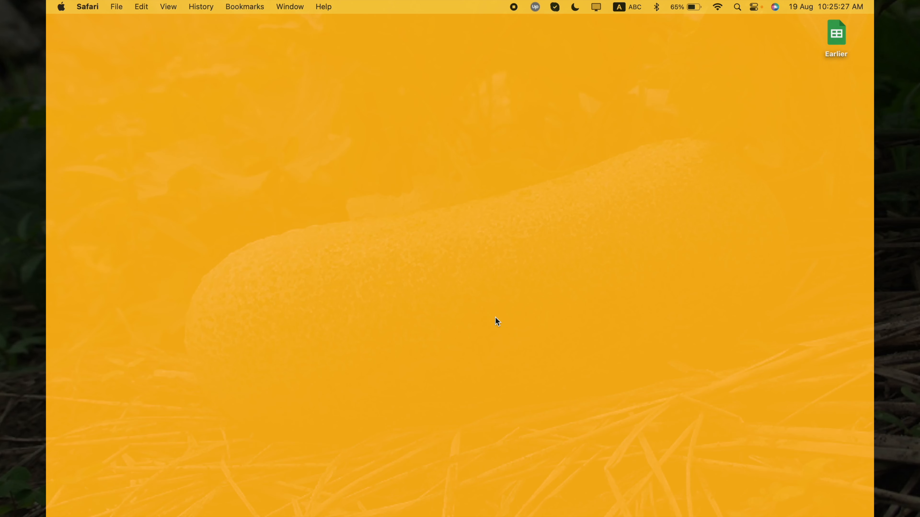
- Launch Google Chrome from the macOS desktop
{"action": "key", "text": "super+space"}
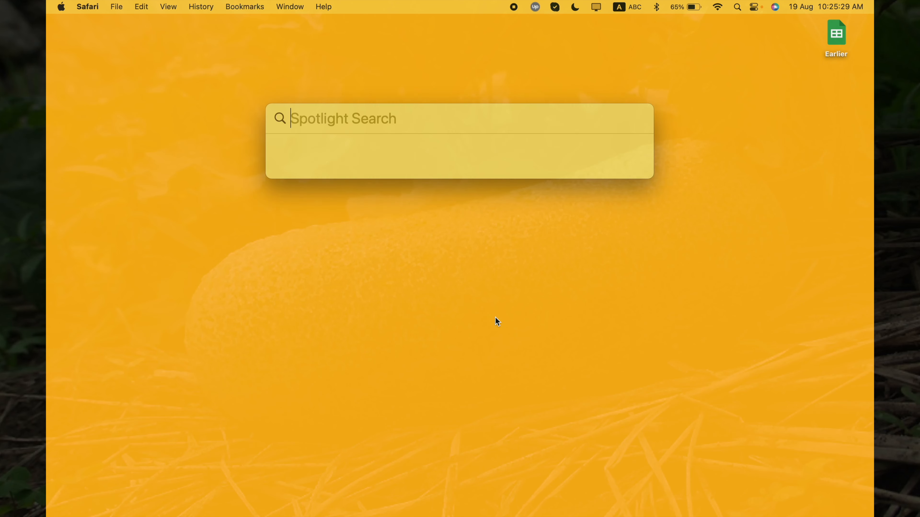
{"action": "type", "text": "ch"}
{"action": "key", "text": "Return"}
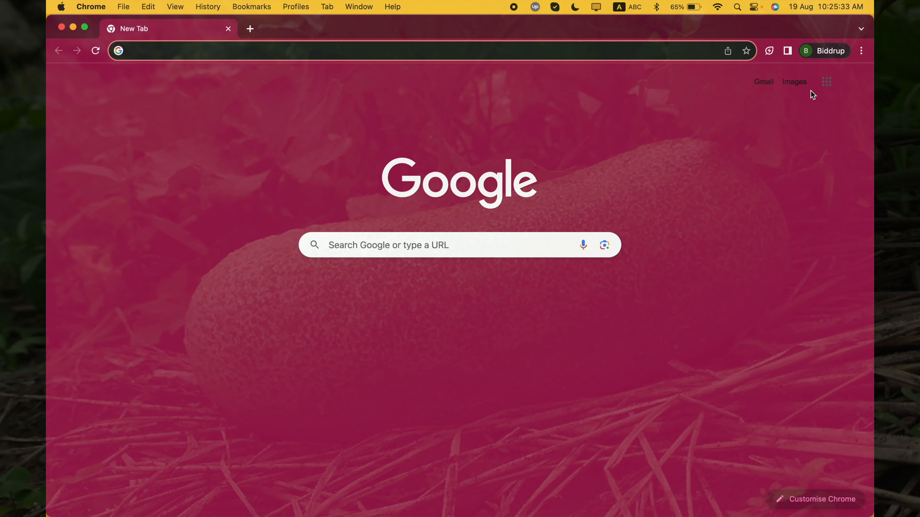
- Go to Google Sheets through the Google apps list and open the 07112023 spreadsheet
{"action": "left_click", "coordinate": [825, 83]}
{"action": "scroll", "coordinate": [775, 281], "scroll_direction": "down", "scroll_amount": 5}
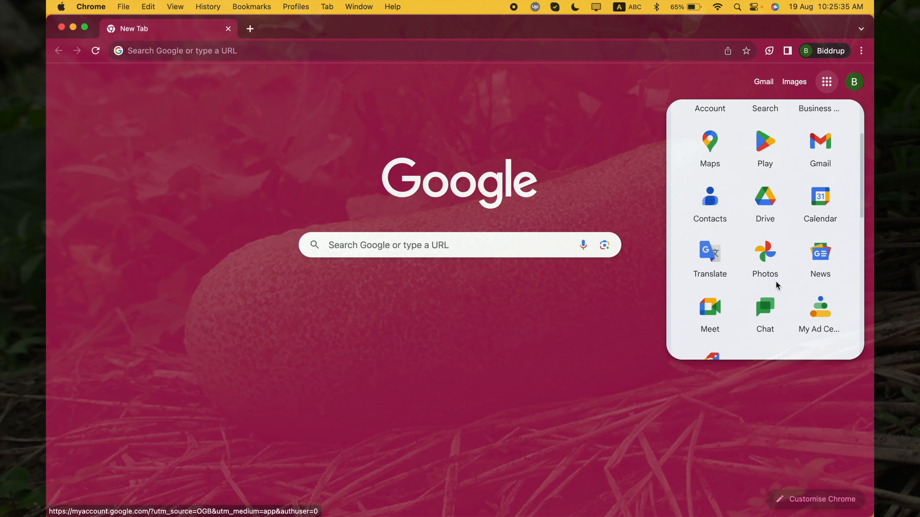
{"action": "scroll", "coordinate": [775, 281], "scroll_direction": "down", "scroll_amount": 10}
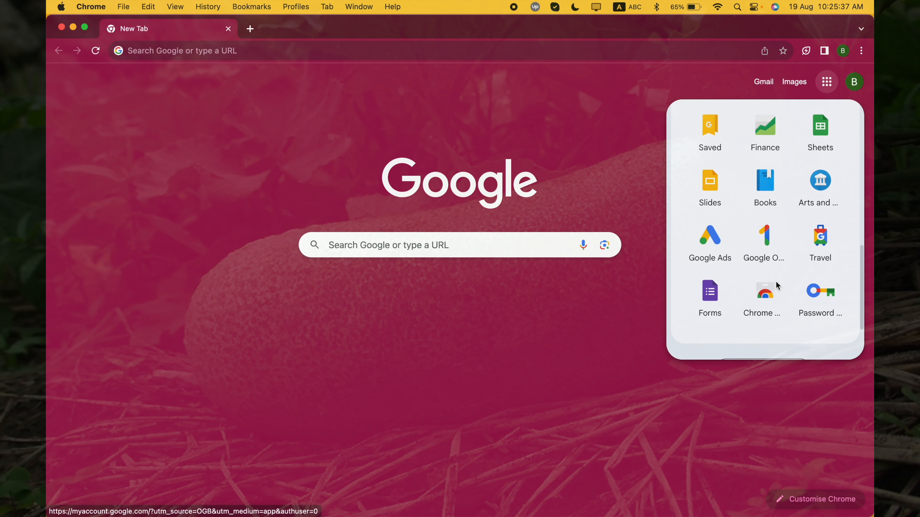
{"action": "scroll", "coordinate": [776, 281], "scroll_direction": "up", "scroll_amount": 10}
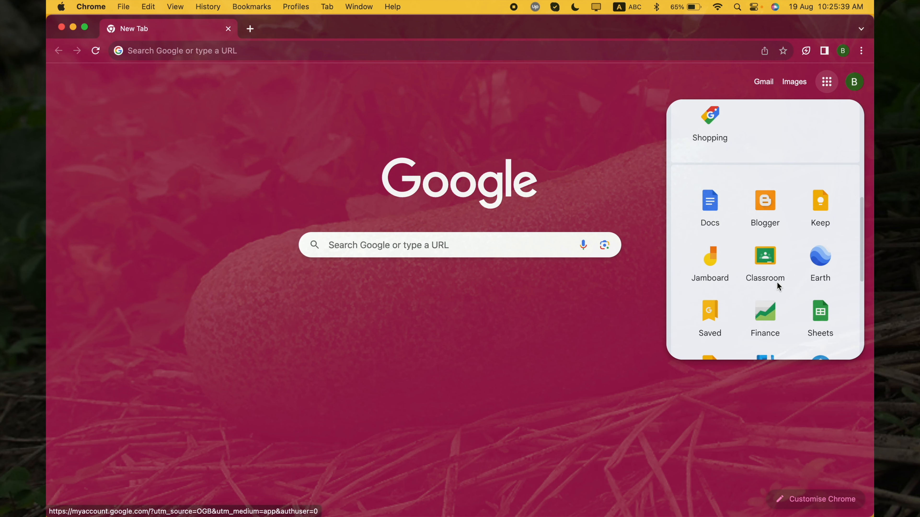
{"action": "left_click", "coordinate": [819, 314]}
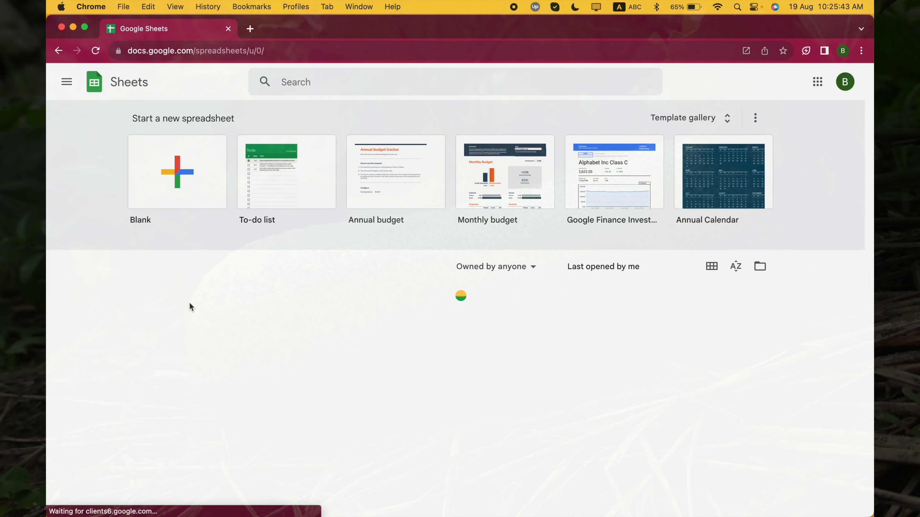
{"action": "left_click", "coordinate": [196, 306]}
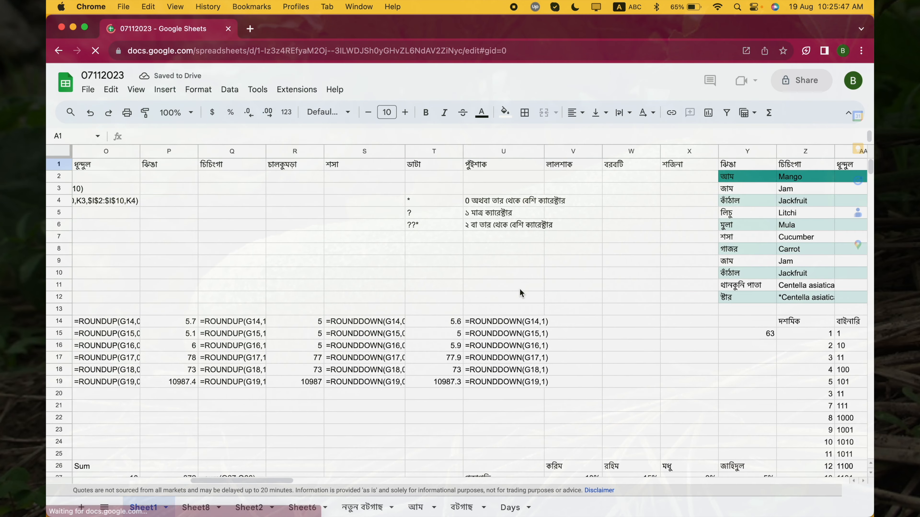
- Enter the serial number 21 in cell AO31 of Sheet1, using the ABC input source
{"action": "scroll", "coordinate": [520, 289], "scroll_direction": "right", "scroll_amount": 20}
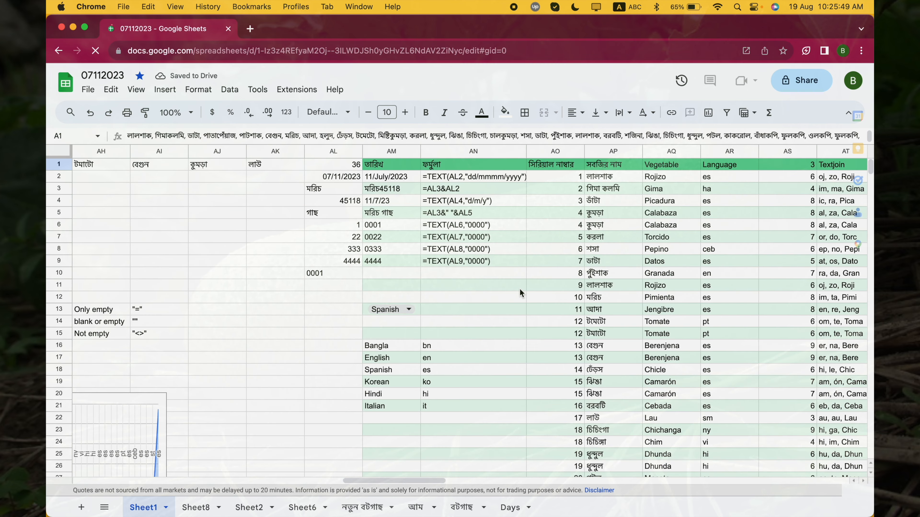
{"action": "scroll", "coordinate": [519, 289], "scroll_direction": "right", "scroll_amount": 2}
{"action": "scroll", "coordinate": [480, 333], "scroll_direction": "down", "scroll_amount": 5}
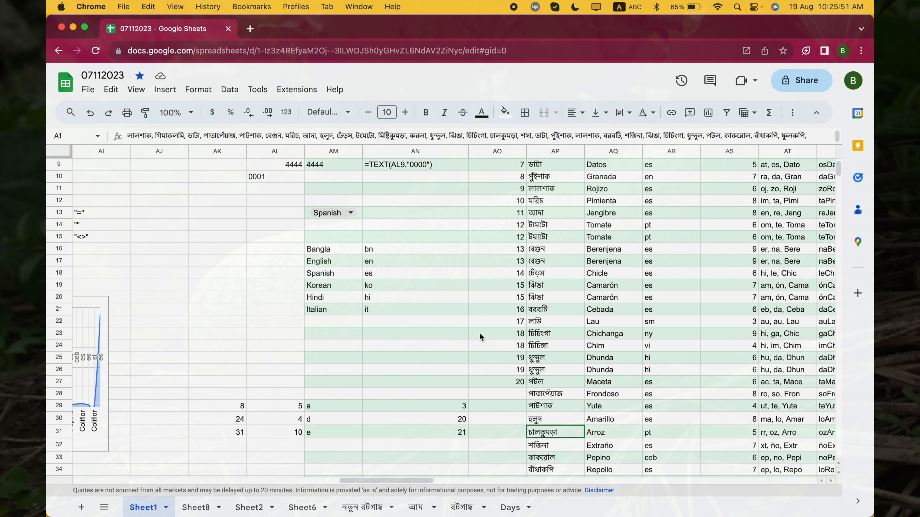
{"action": "scroll", "coordinate": [479, 333], "scroll_direction": "down", "scroll_amount": 1}
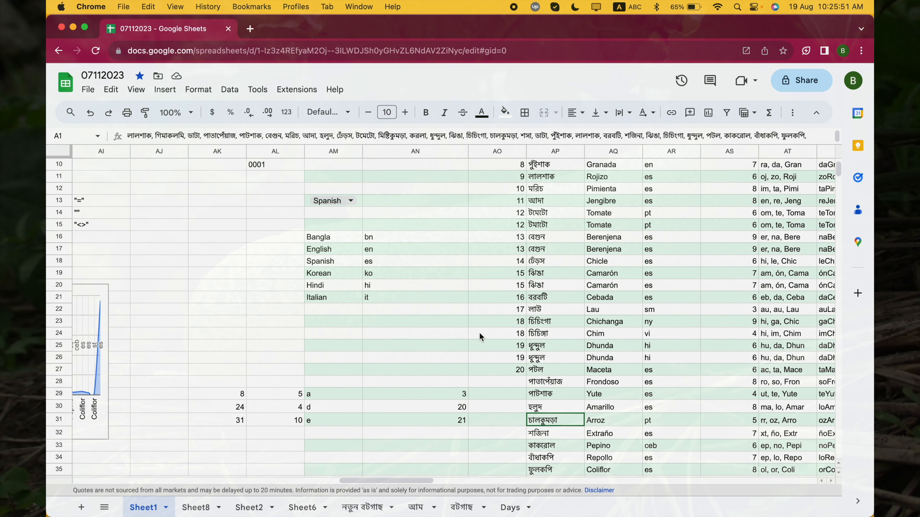
{"action": "left_click", "coordinate": [508, 423]}
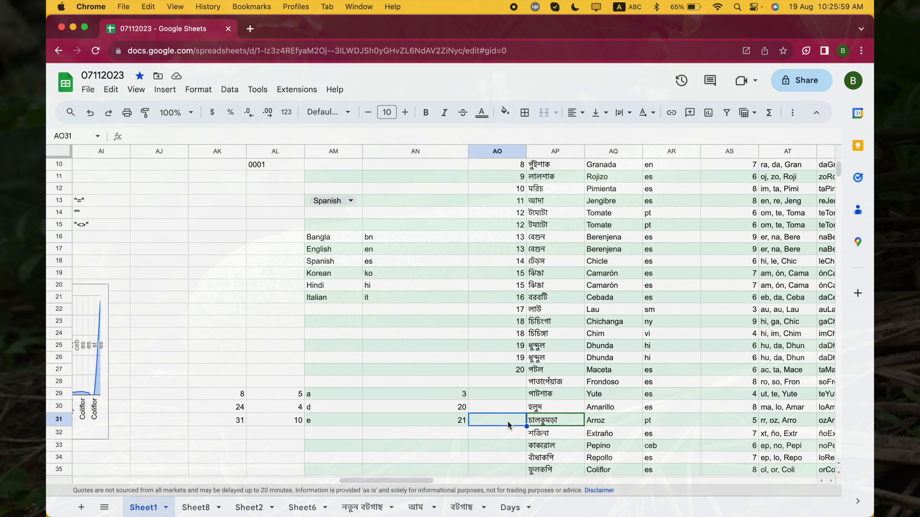
{"action": "key", "text": "ctrl+space"}
{"action": "key", "text": "ctrl+space"}
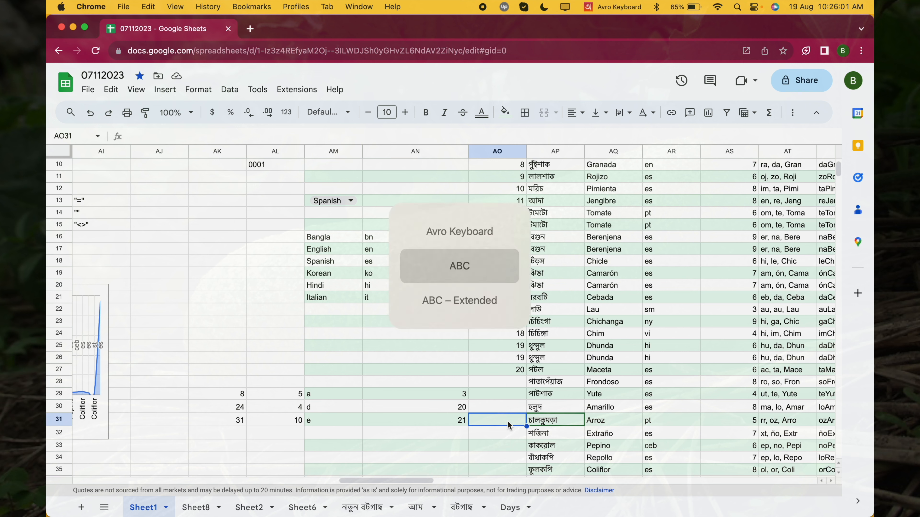
{"action": "type", "text": "21"}
{"action": "key", "text": "Return"}
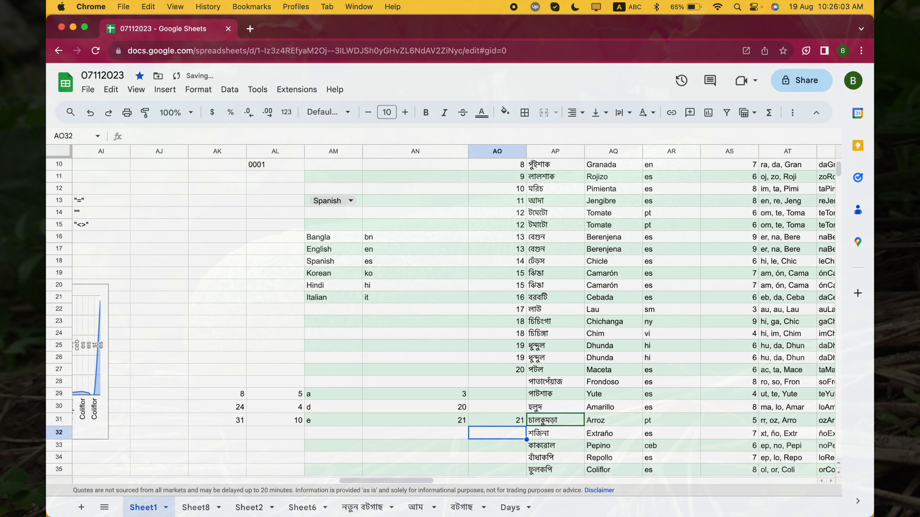
- Sort the range AO1:BB37 as data with a header row, by the সিরিয়াল নাম্বার column in A → Z order
{"action": "key", "text": "Down"}
{"action": "key", "text": "Down"}
{"action": "key", "text": "Down"}
{"action": "key", "text": "Down"}
{"action": "key", "text": "Down"}
{"action": "key", "text": "Down"}
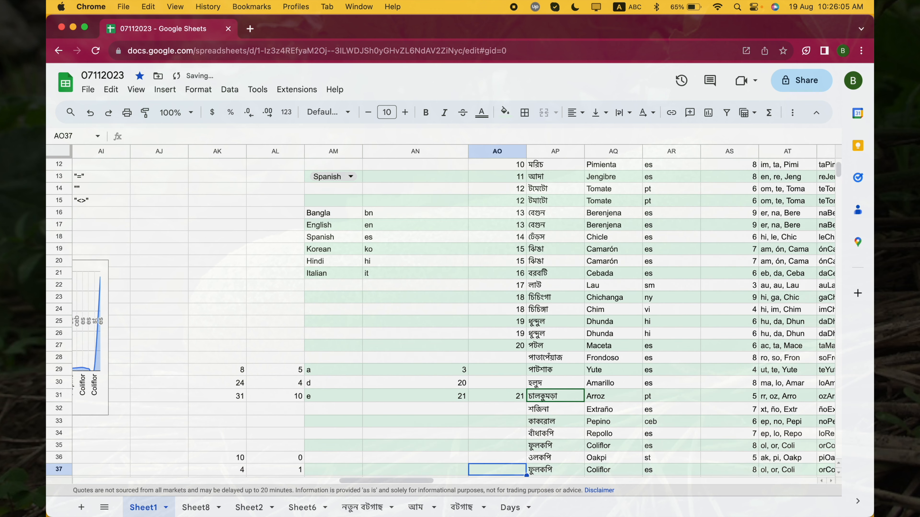
{"action": "key", "text": "Up"}
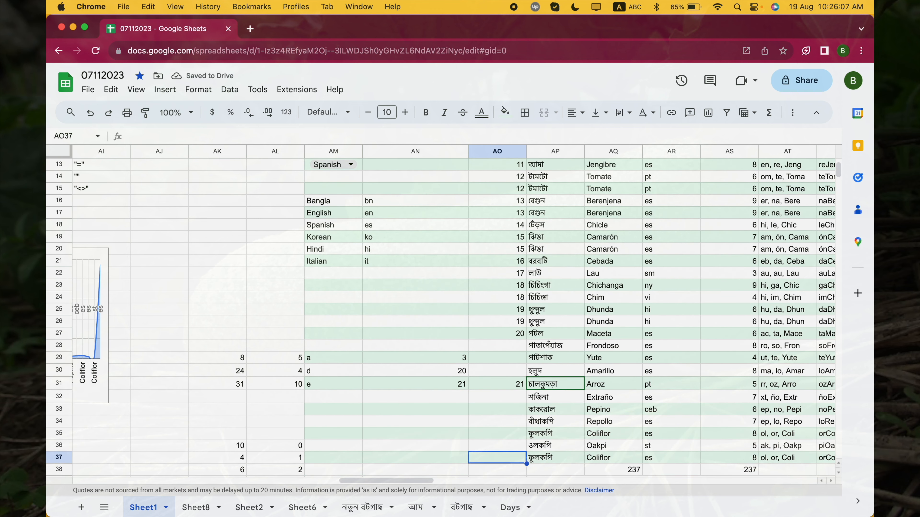
{"action": "key", "text": "super+shift+Right"}
{"action": "key", "text": "super+shift+Right"}
{"action": "key", "text": "super+shift+Up"}
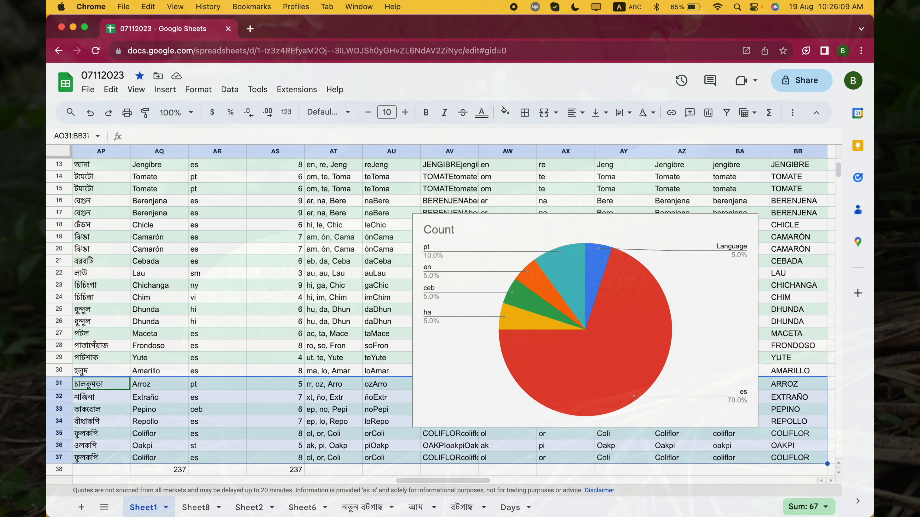
{"action": "key", "text": "super+shift+Up"}
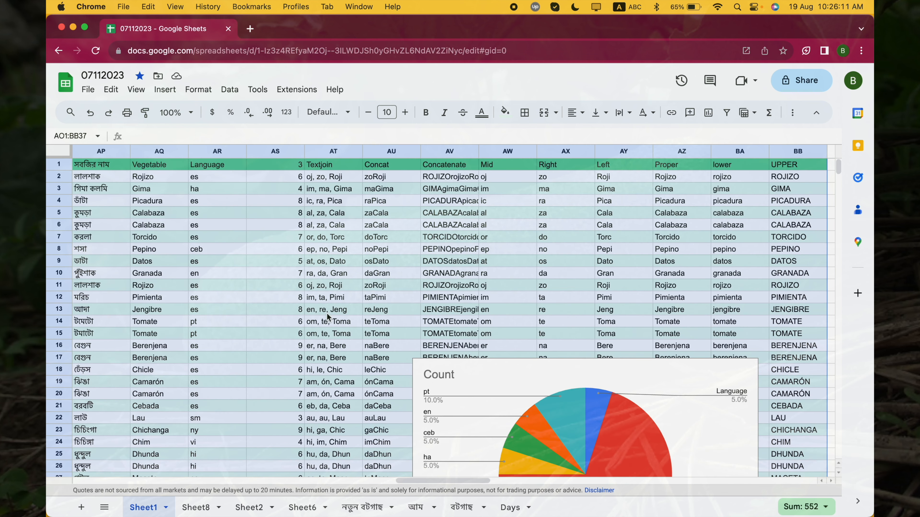
{"action": "left_click", "coordinate": [227, 90]}
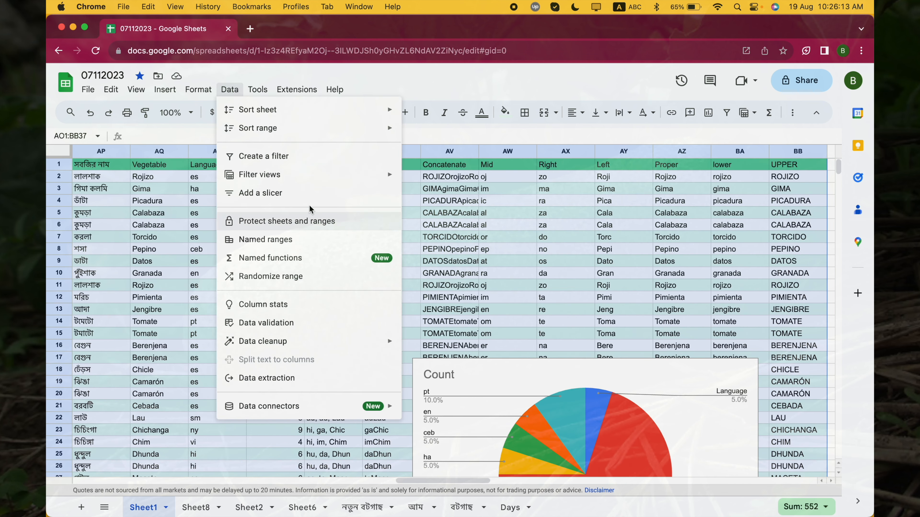
{"action": "mouse_move", "coordinate": [388, 128]}
{"action": "left_click", "coordinate": [468, 179]}
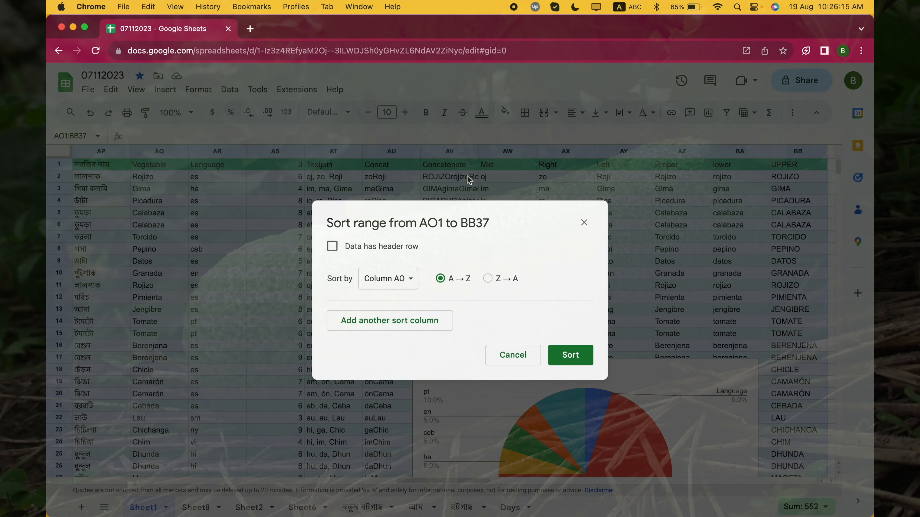
{"action": "left_click", "coordinate": [375, 248]}
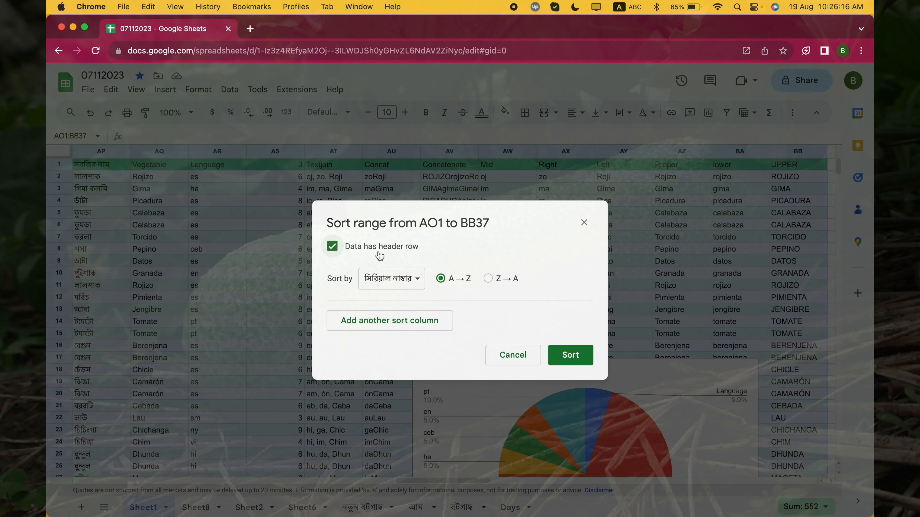
{"action": "left_click", "coordinate": [568, 357]}
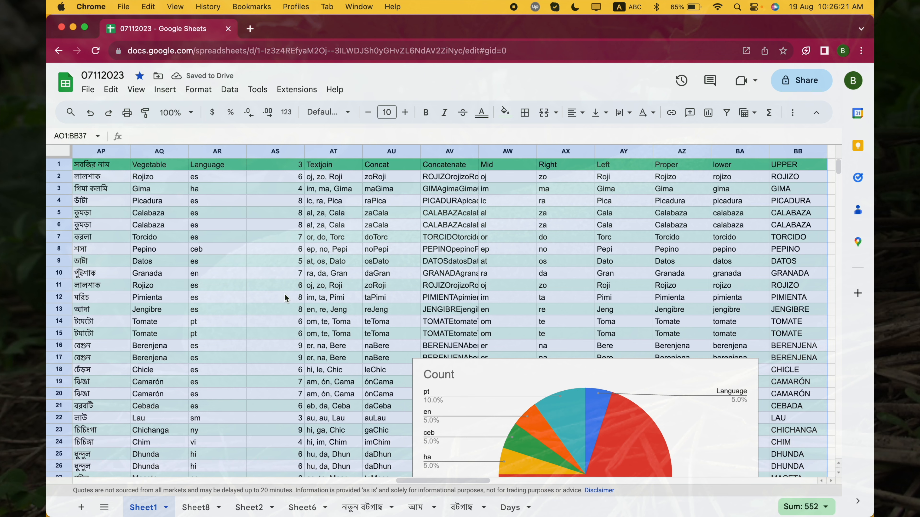
- Fill cell BE4 with five sample names that share one surname, separated by commas and spaces
{"action": "scroll", "coordinate": [284, 295], "scroll_direction": "right", "scroll_amount": 10}
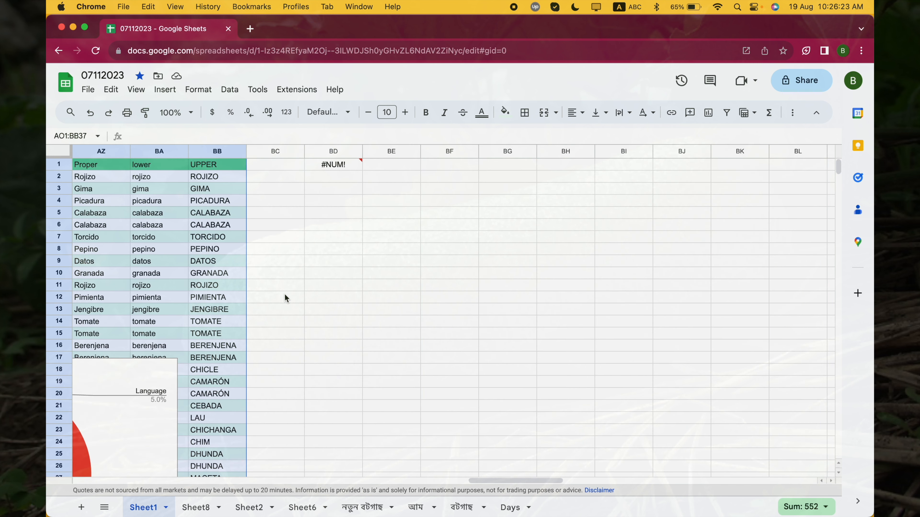
{"action": "left_click", "coordinate": [399, 203]}
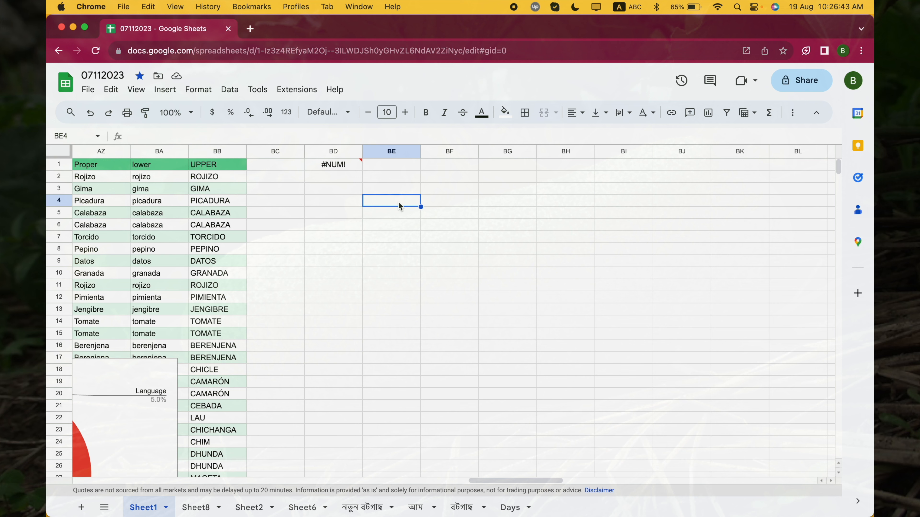
{"action": "type", "text": "MD"}
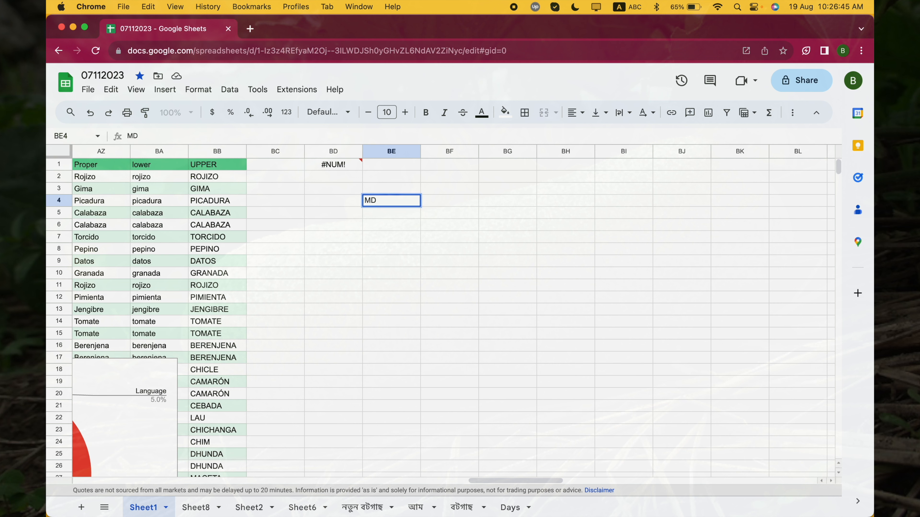
{"action": "type", "text": ". Karim, S Karim, "}
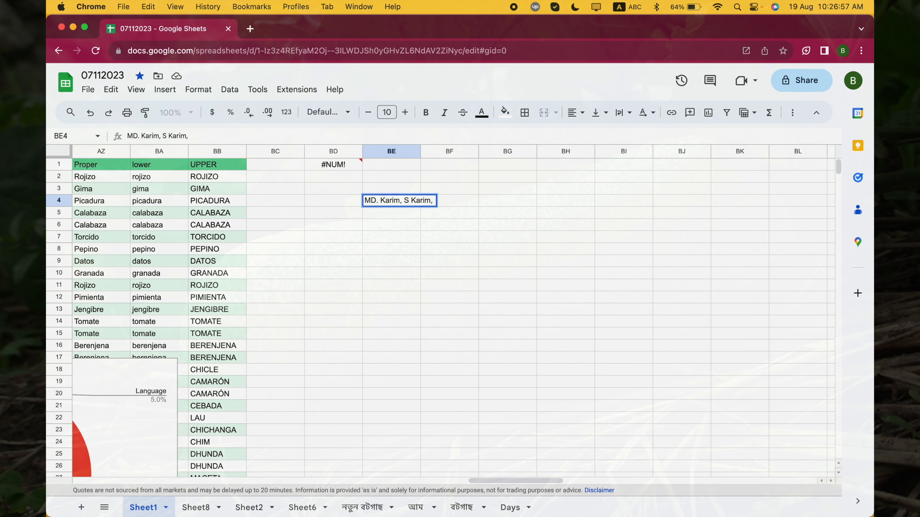
{"action": "type", "text": "B Karim, "}
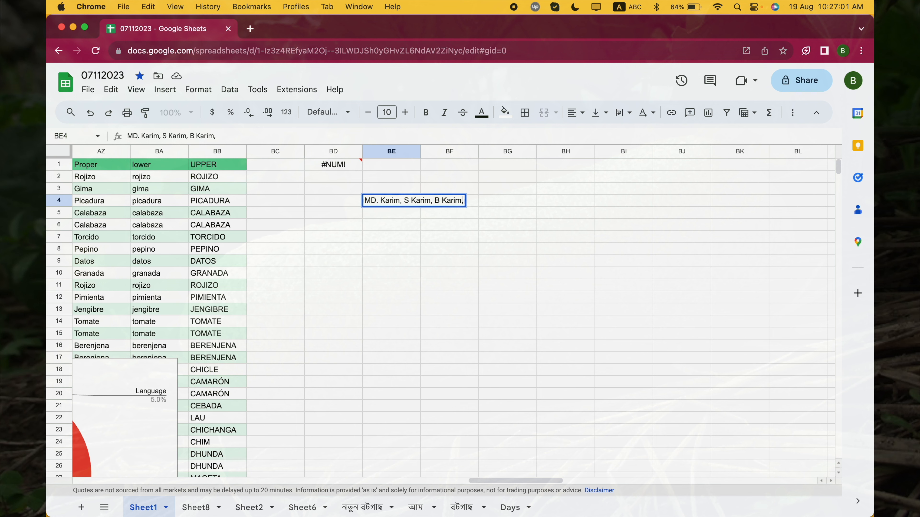
{"action": "type", "text": "Q Karim, "}
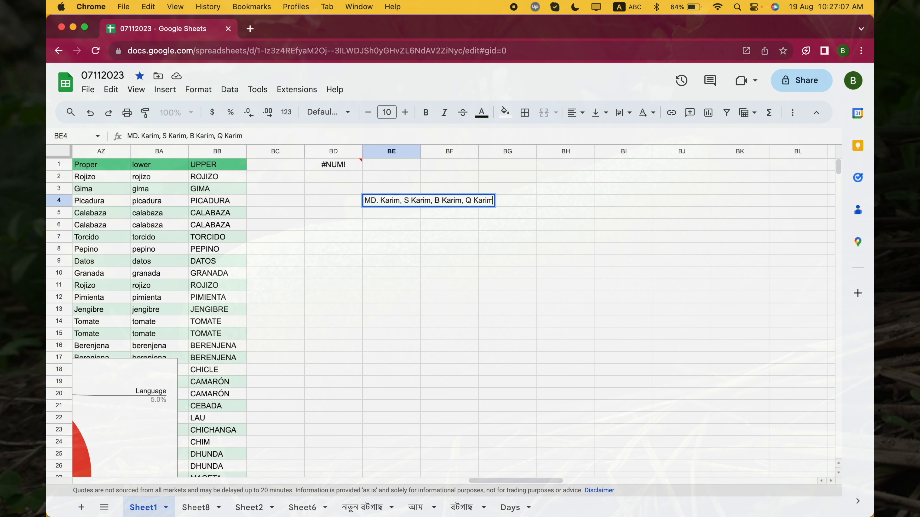
{"action": "type", "text": "Karim"}
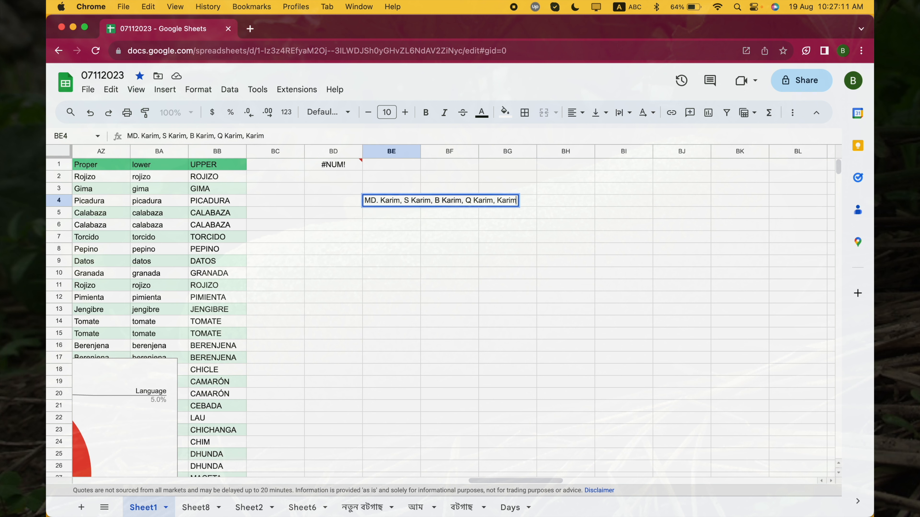
{"action": "key", "text": "Return"}
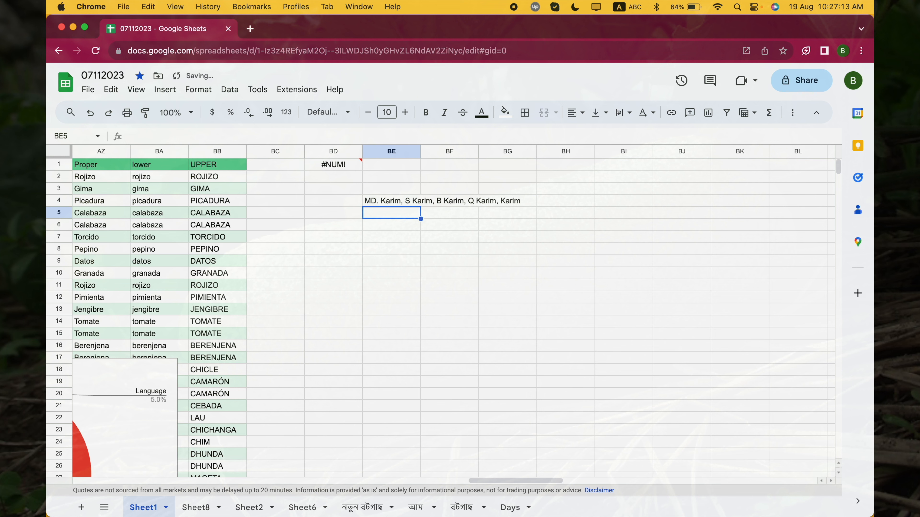
- Enter a SPLIT formula in cell BF4 that splits the list in BE4 using a comma-and-space delimiter
{"action": "key", "text": "Up"}
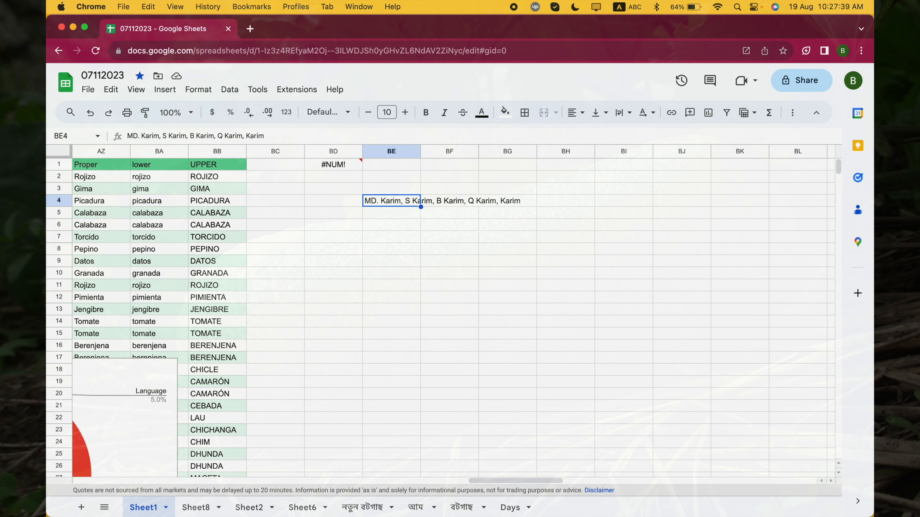
{"action": "key", "text": "Right"}
{"action": "type", "text": "="}
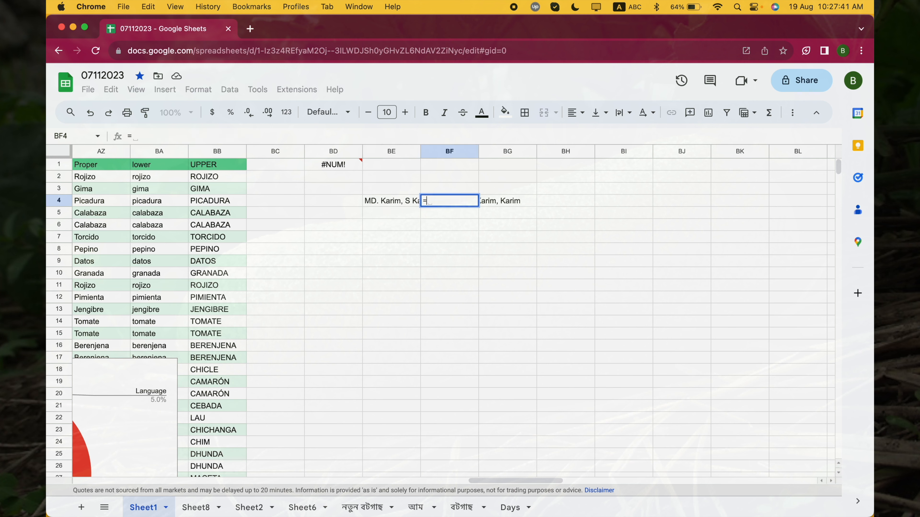
{"action": "type", "text": "split"}
{"action": "key", "text": "Tab"}
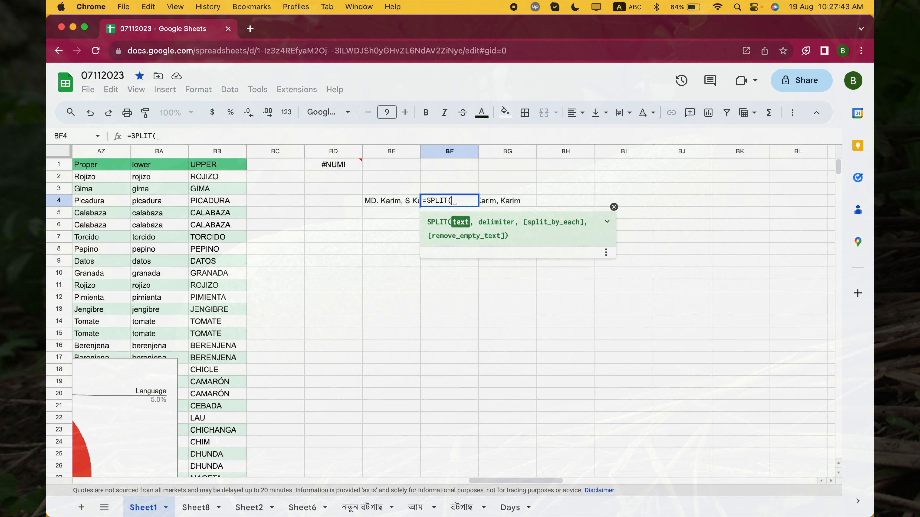
{"action": "key", "text": "Left"}
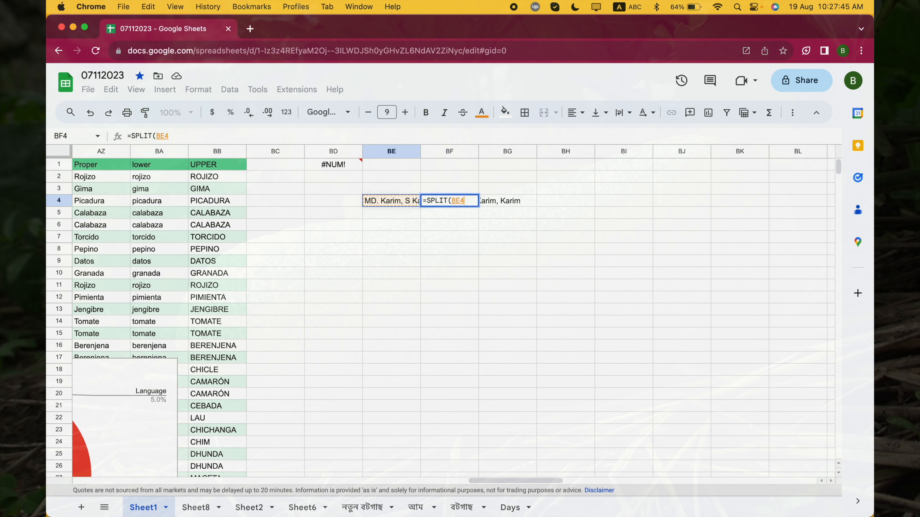
{"action": "type", "text": ","}
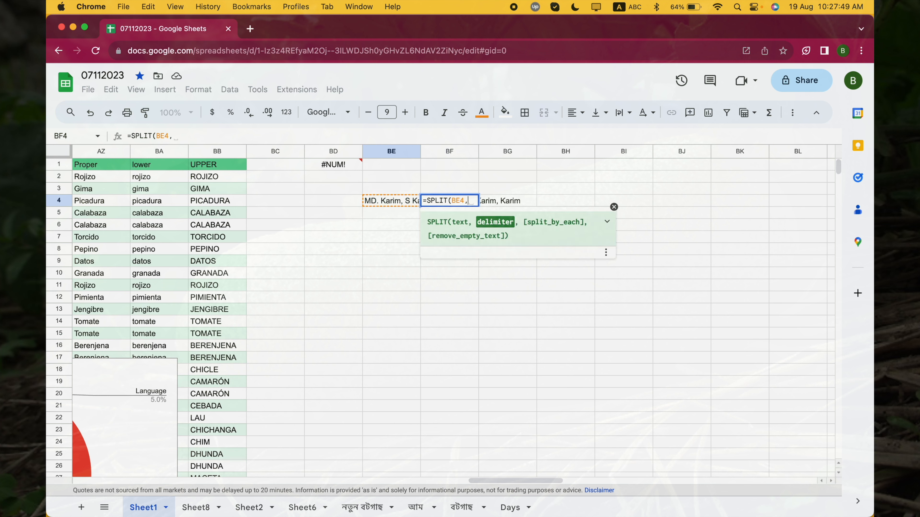
{"action": "type", "text": "\","}
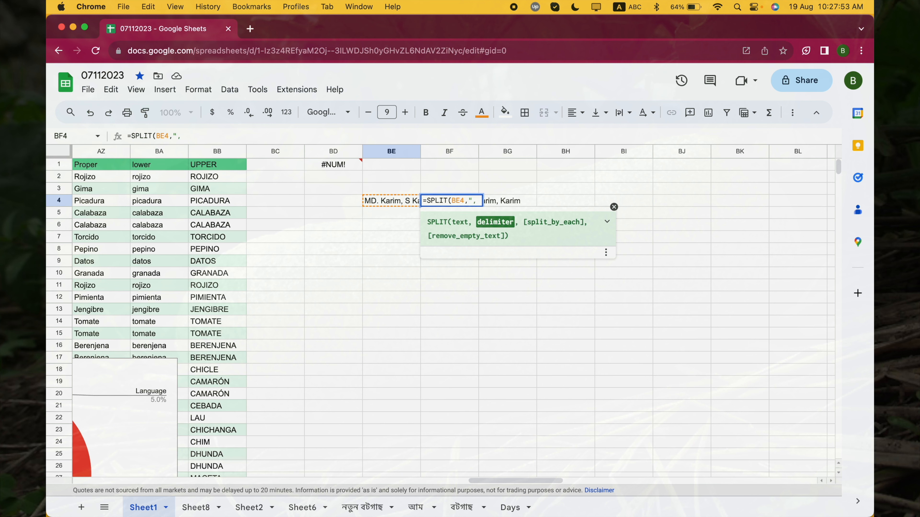
{"action": "type", "text": " \""}
{"action": "key", "text": "Return"}
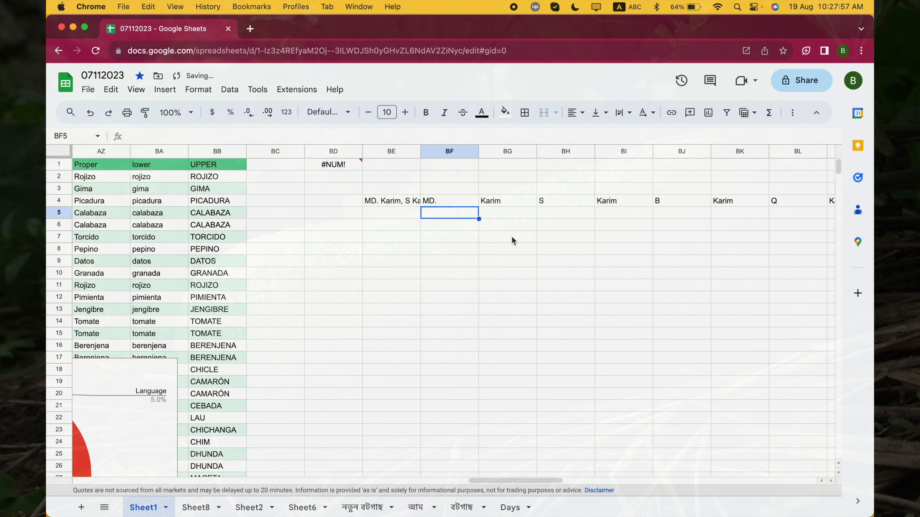
{"action": "scroll", "coordinate": [469, 241], "scroll_direction": "right", "scroll_amount": 5}
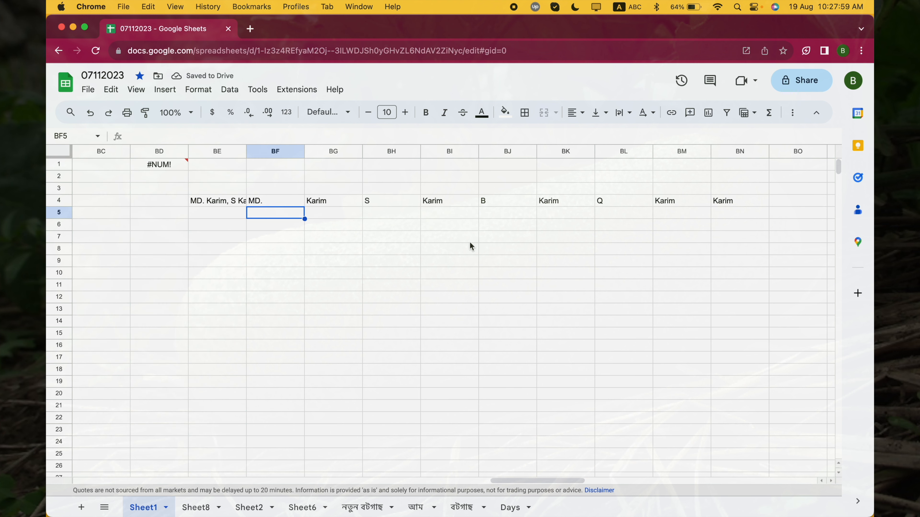
- Correct the delimiter in BF4 so that the formula reads =SPLIT(BE4,", ")
{"action": "left_click", "coordinate": [234, 201]}
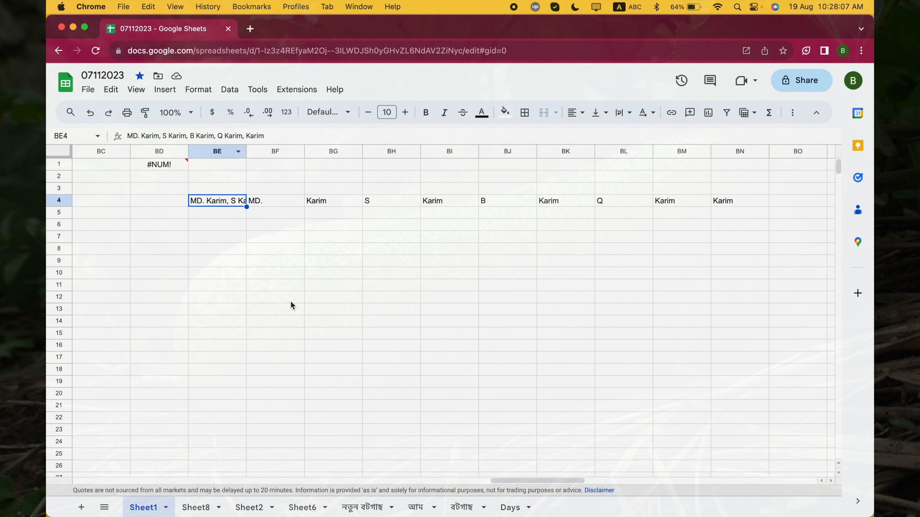
{"action": "left_click", "coordinate": [270, 204]}
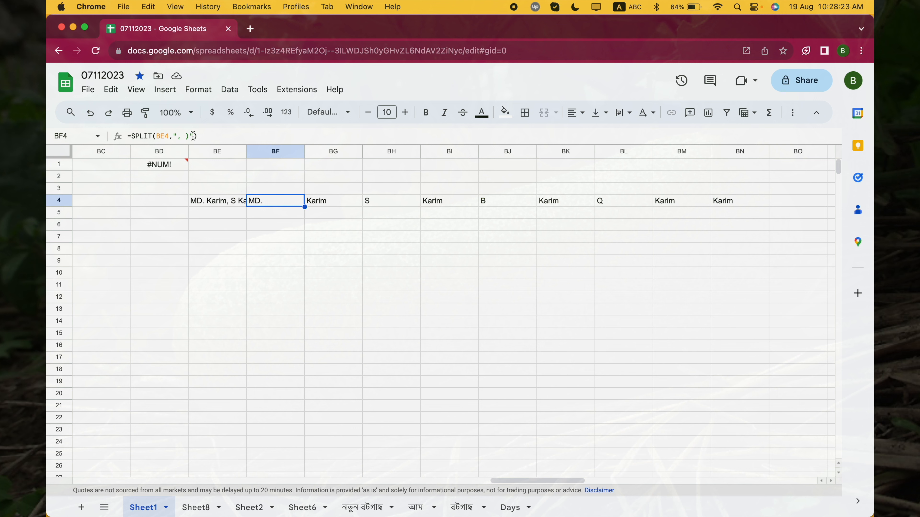
{"action": "double_click", "coordinate": [280, 204]}
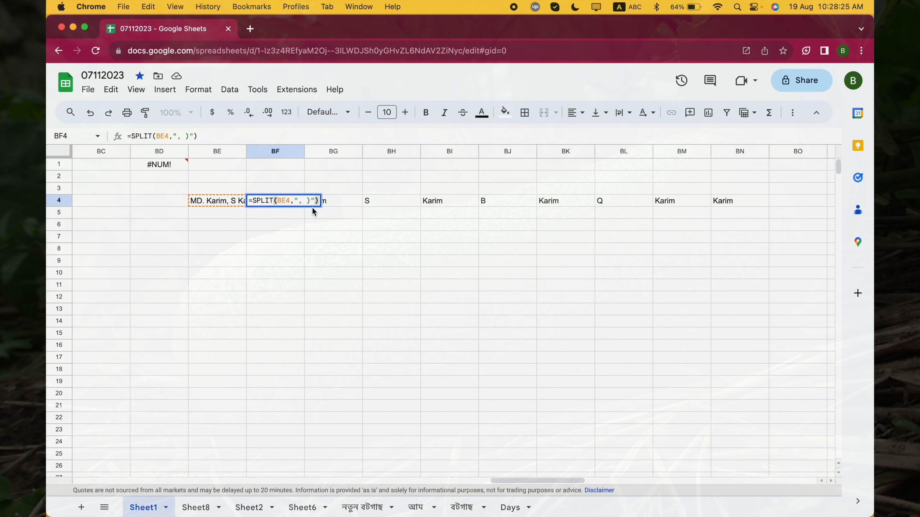
{"action": "left_click", "coordinate": [312, 205]}
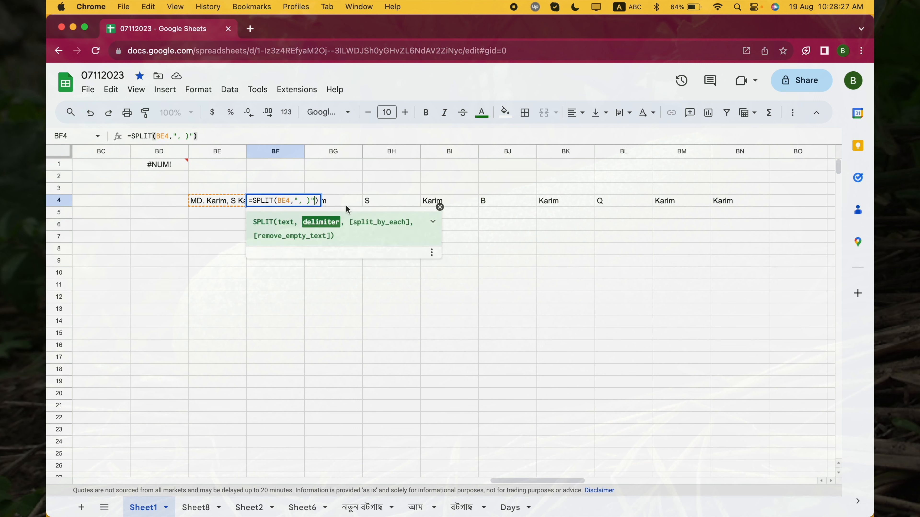
{"action": "key", "text": "BackSpace"}
{"action": "key", "text": "BackSpace"}
{"action": "key", "text": "BackSpace"}
{"action": "key", "text": "BackSpace"}
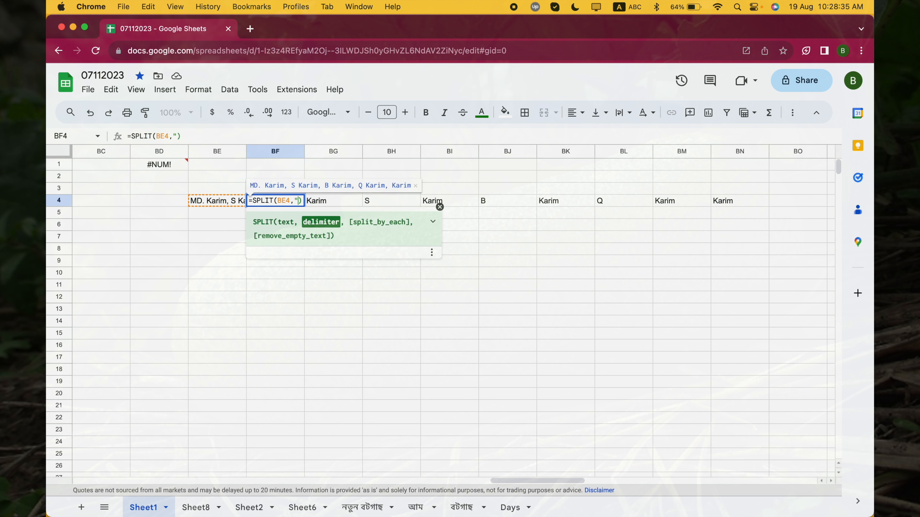
{"action": "type", "text": ", \""}
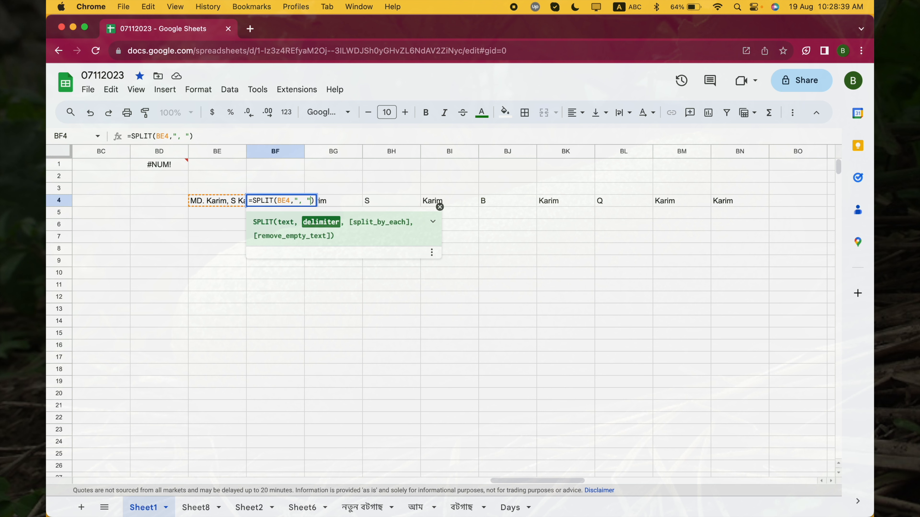
{"action": "key", "text": "Return"}
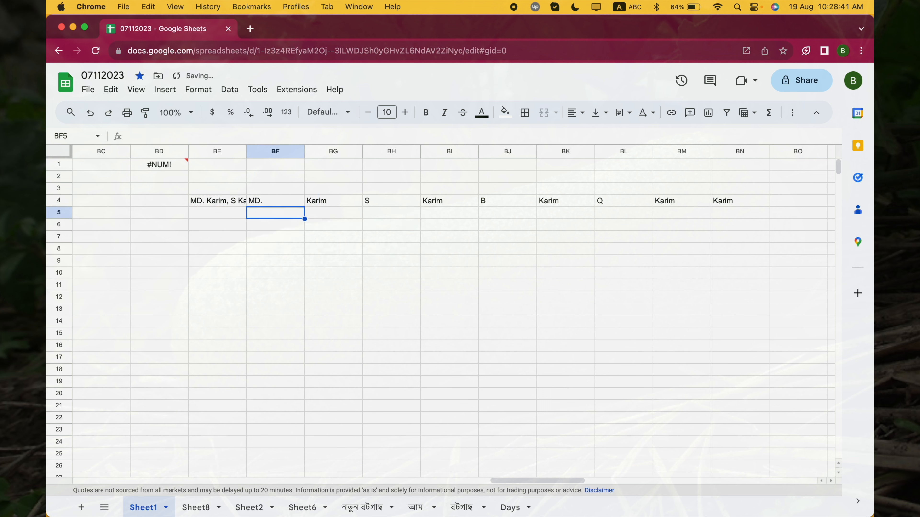
{"action": "key", "text": "Up"}
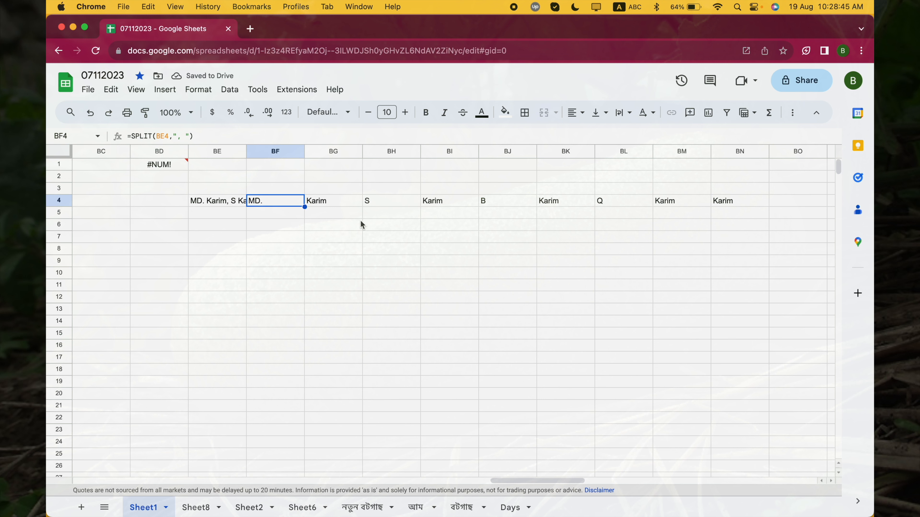
- Set the split_by_each argument of the BF4 formula to FALSE, giving =SPLIT(BE4,", ",FALSE), and compare it with source cell BE4
{"action": "double_click", "coordinate": [292, 202]}
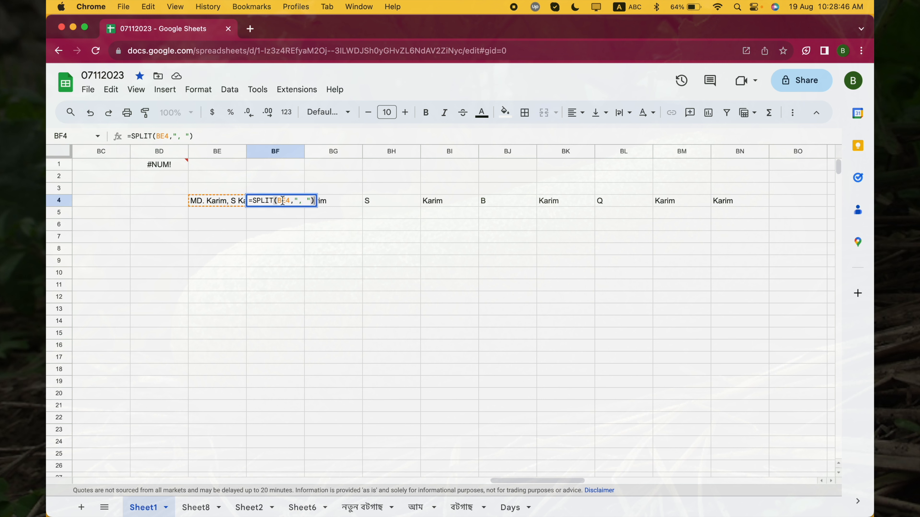
{"action": "left_click", "coordinate": [312, 201]}
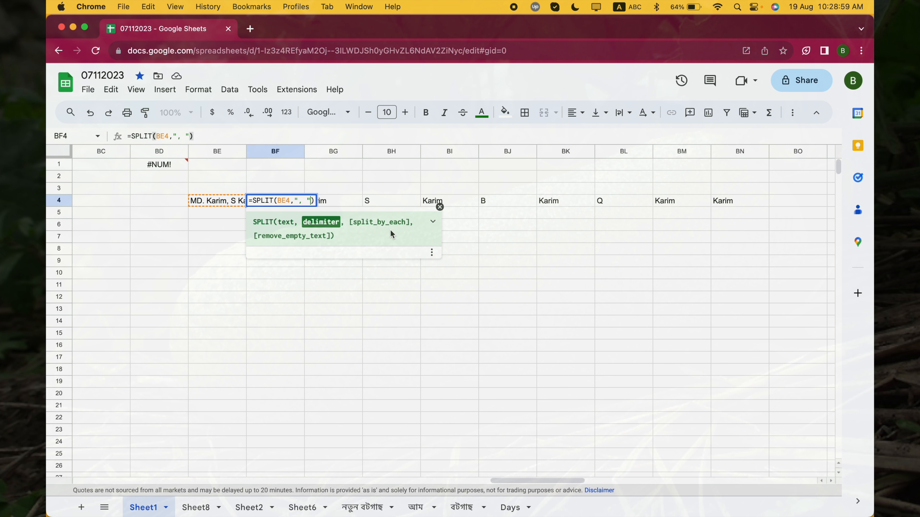
{"action": "type", "text": ","}
{"action": "type", "text": "FALSE("}
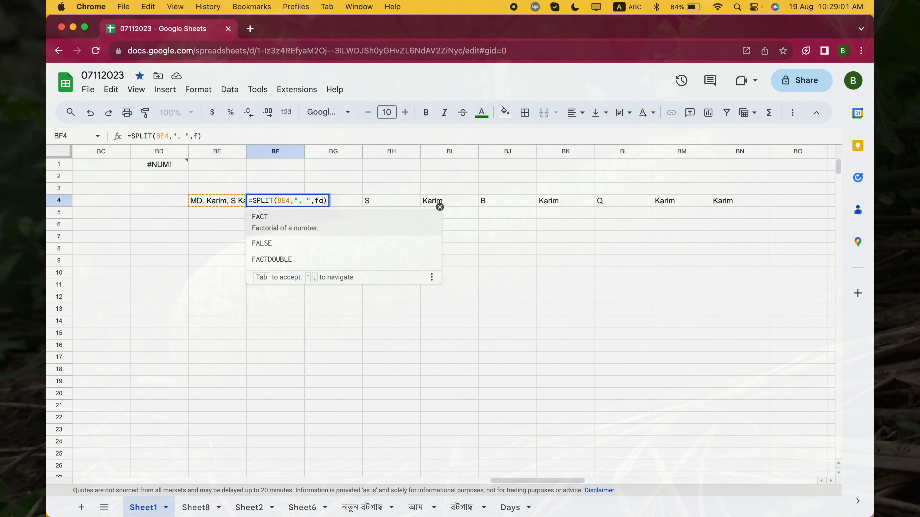
{"action": "type", "text": ")"}
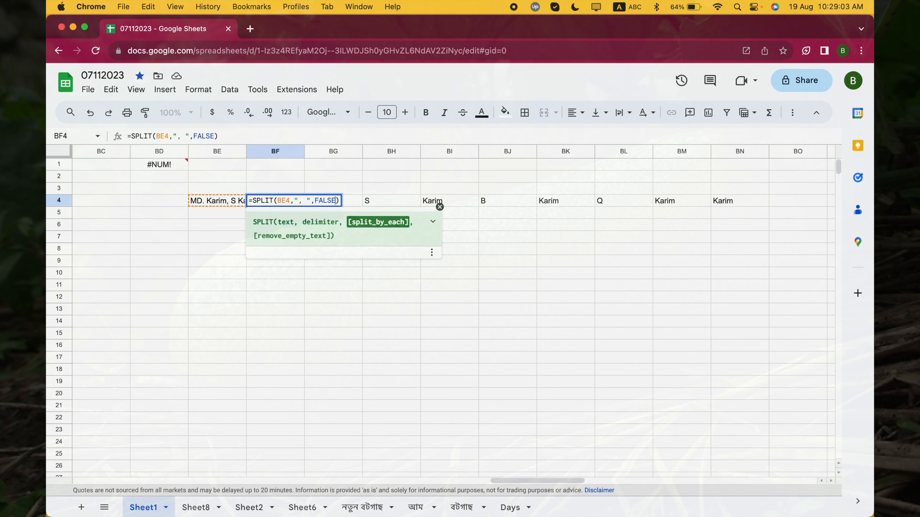
{"action": "key", "text": "Return"}
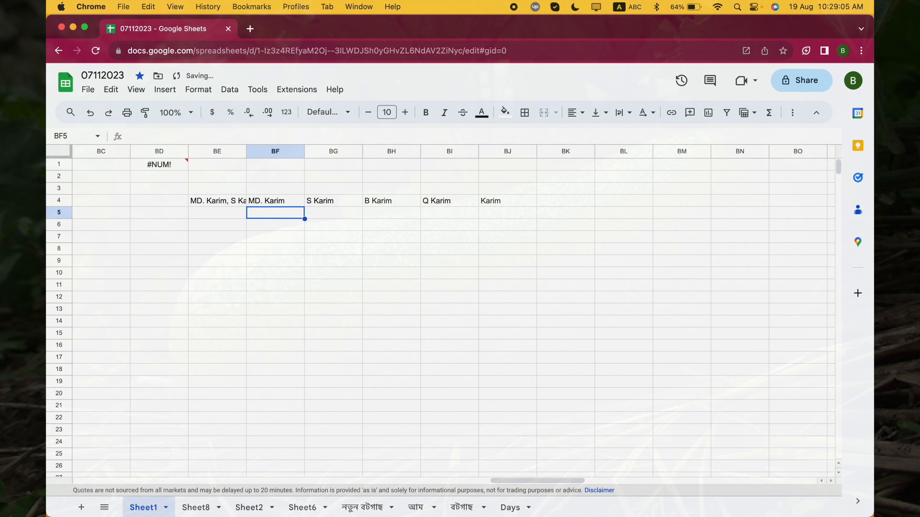
{"action": "key", "text": "Up"}
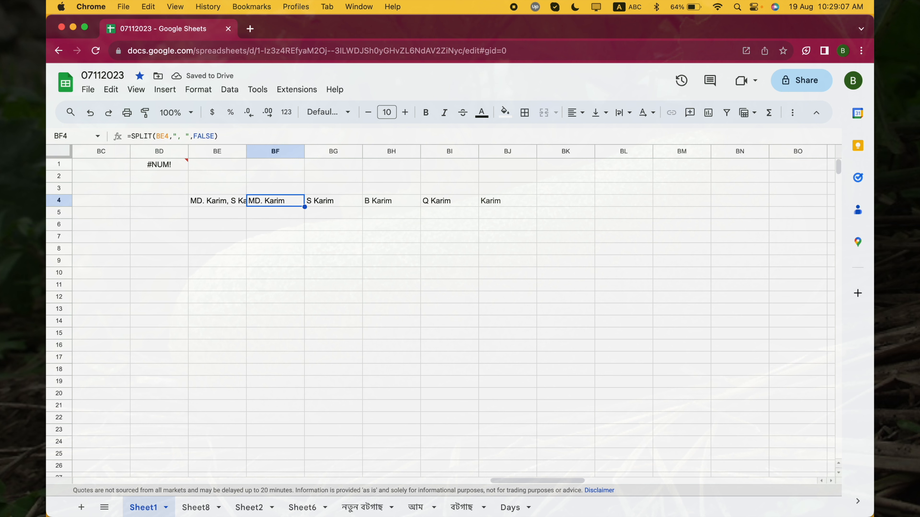
{"action": "key", "text": "Left"}
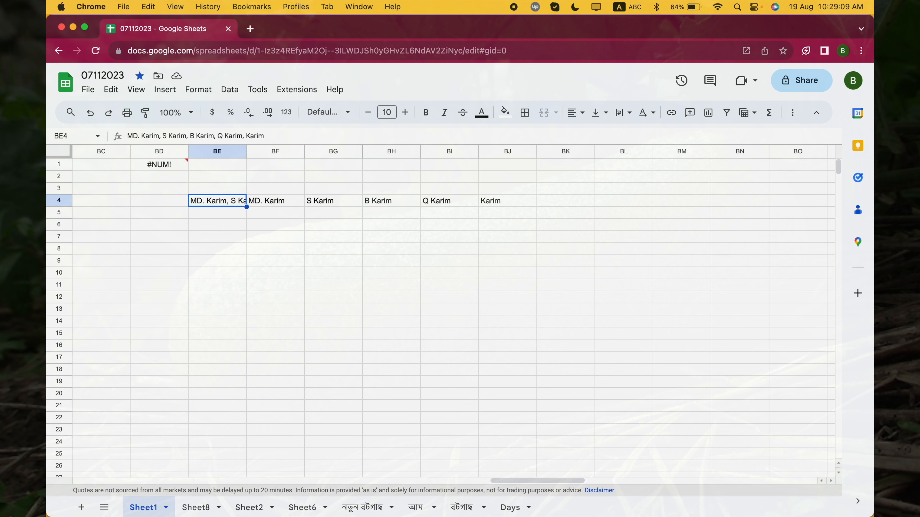
{"action": "key", "text": "Right"}
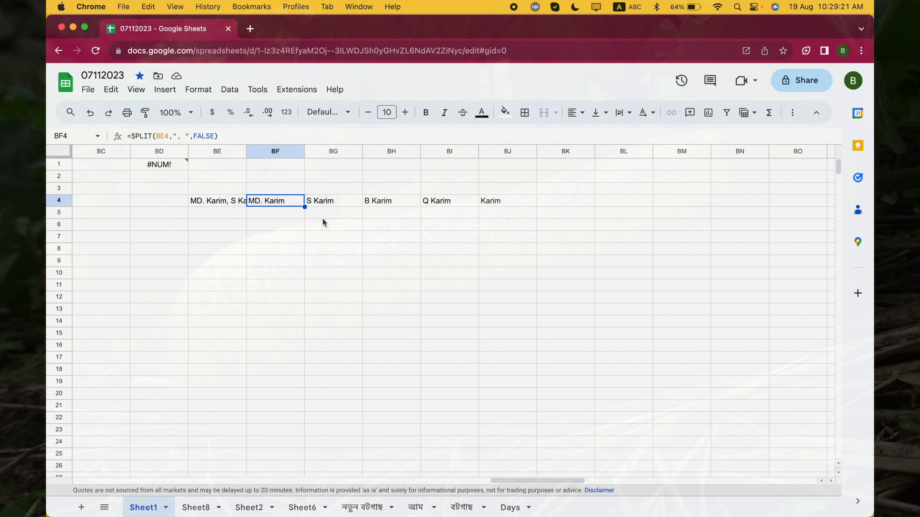
- Append a sixth comma-separated sample name with the same surname and initial A to the list in BE4
{"action": "double_click", "coordinate": [214, 206]}
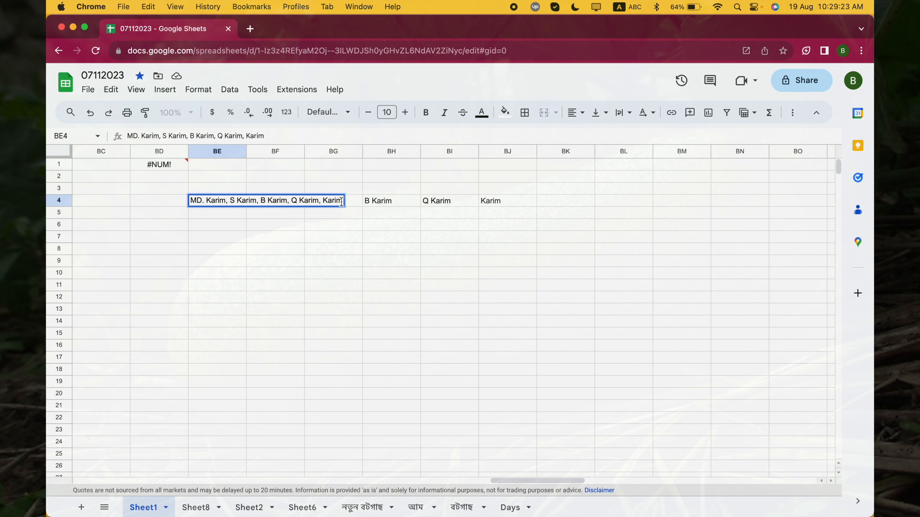
{"action": "type", "text": ", A Karim"}
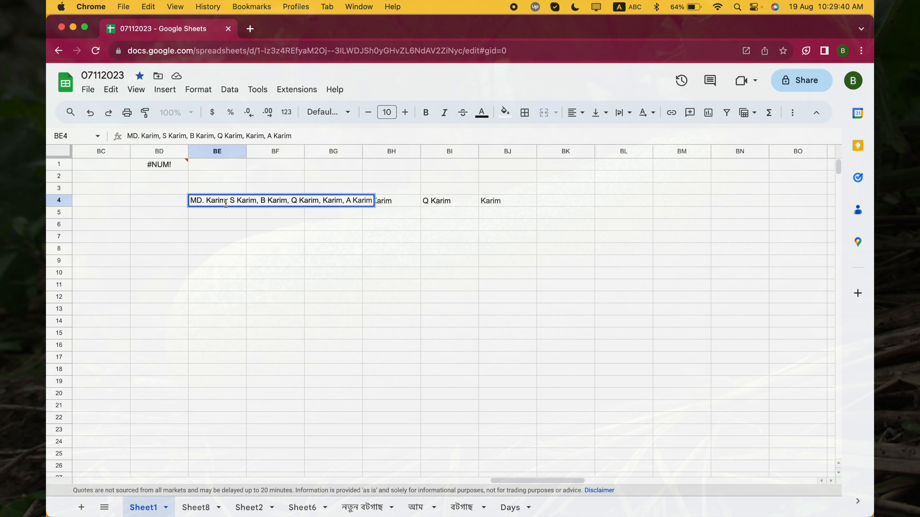
- Replace the first name in the BE4 list with the Bengali word চালকুমড়া, using the Avro Keyboard input source
{"action": "left_click_drag", "start_coordinate": [226, 203], "coordinate": [190, 202]}
{"action": "key", "text": "ctrl+space"}
{"action": "key", "text": "ctrl+space"}
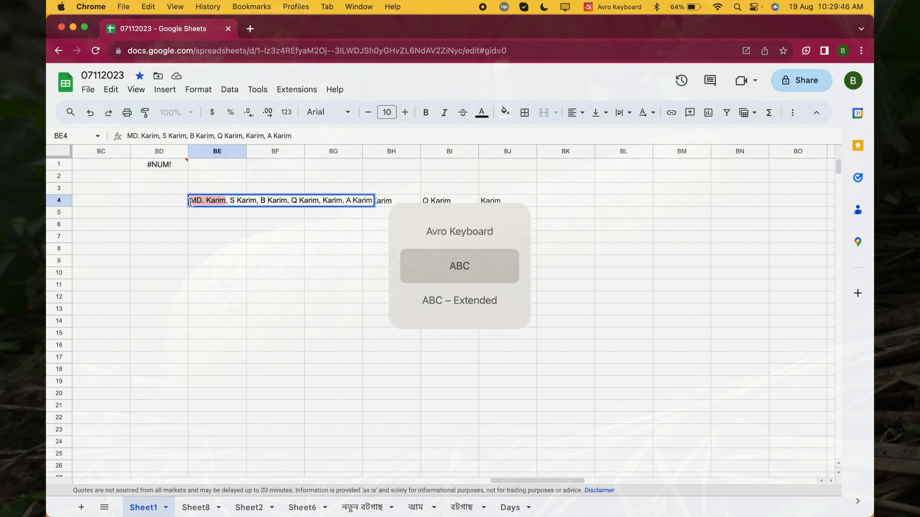
{"action": "key", "text": "ctrl+space"}
{"action": "key", "text": "ctrl+space"}
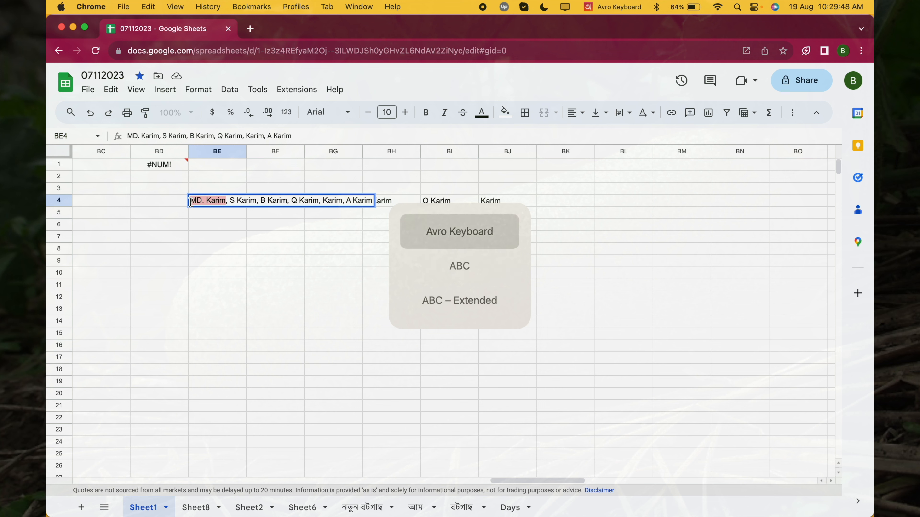
{"action": "type", "text": "cal"}
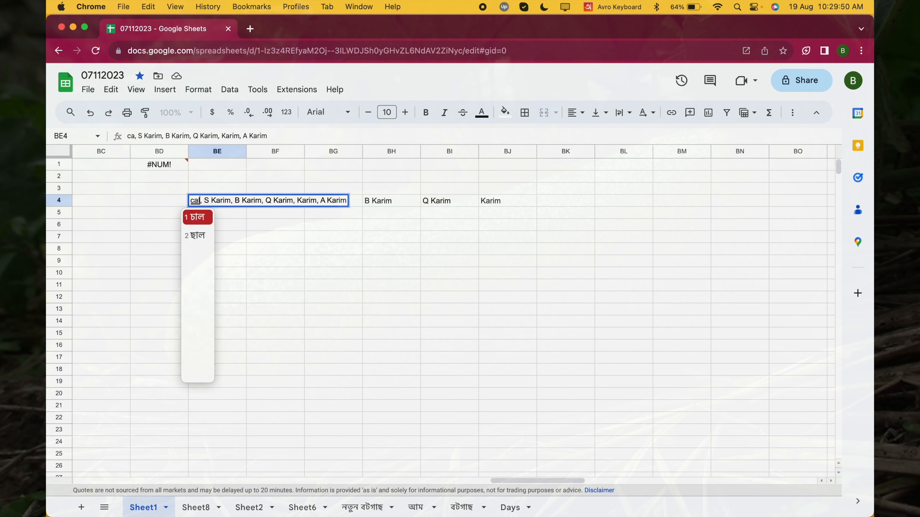
{"action": "type", "text": "kum"}
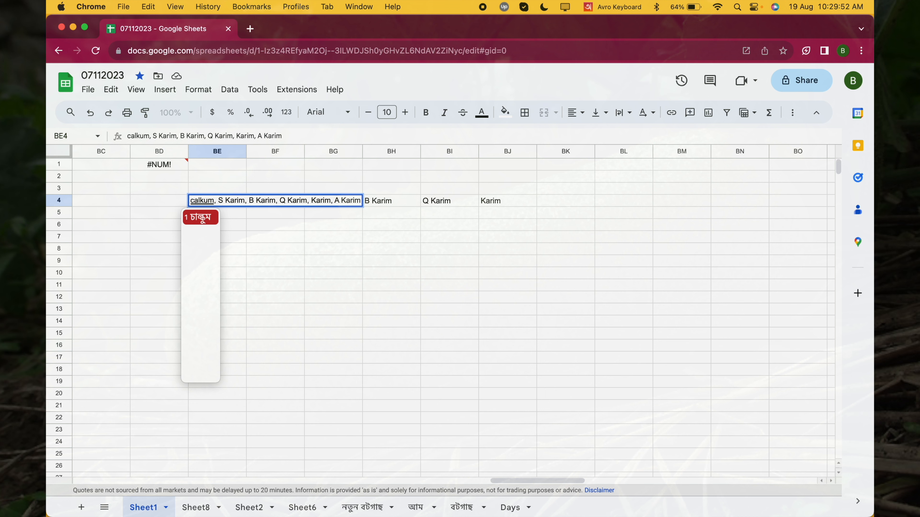
{"action": "type", "text": "Ra"}
{"action": "key", "text": "Return"}
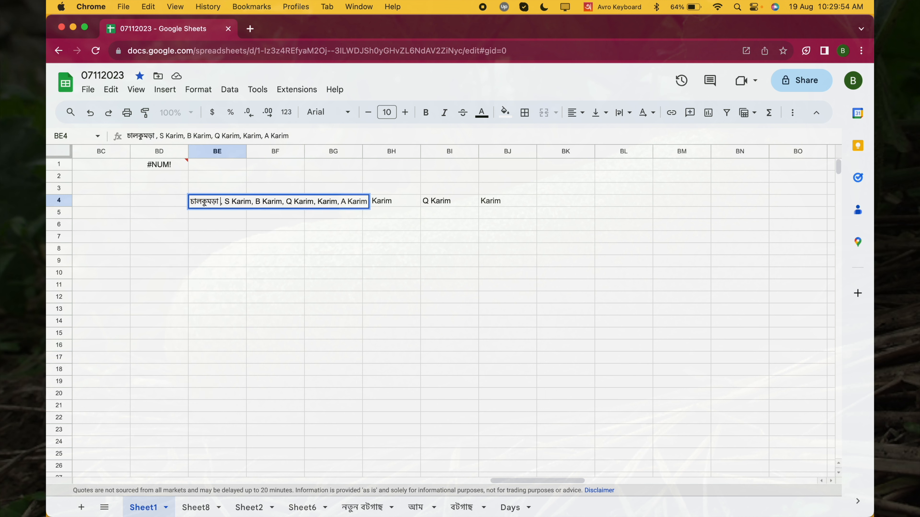
- Put the letter z before চালকুমড়া in the first entry of BE4, using the ABC – Extended input source
{"action": "key", "text": "ctrl+space"}
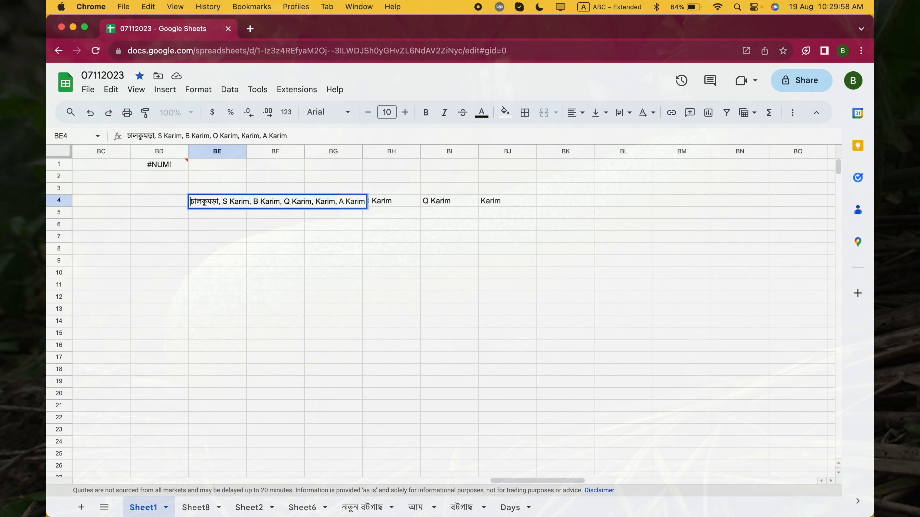
{"action": "type", "text": "A"}
{"action": "key", "text": "shift+Right"}
{"action": "key", "text": "shift+Right"}
{"action": "key", "text": "shift+Right"}
{"action": "key", "text": "shift+Right"}
{"action": "key", "text": "shift+Right"}
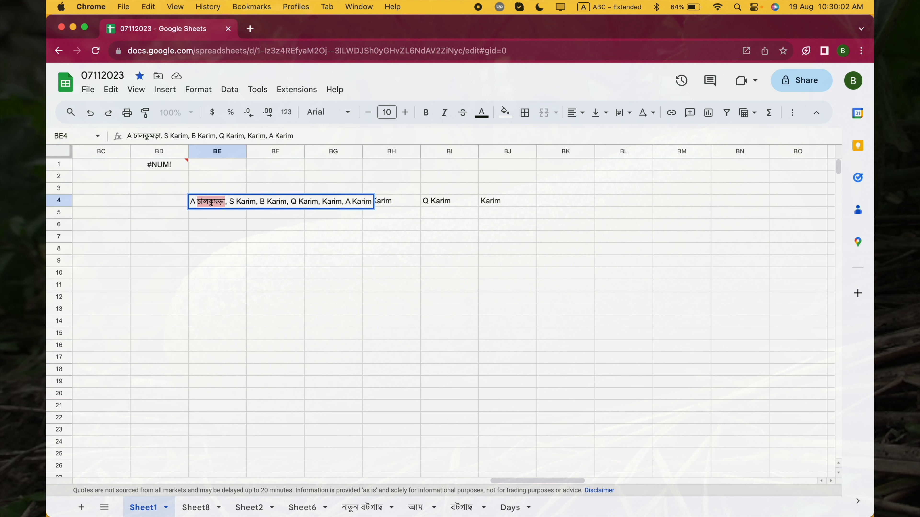
{"action": "key", "text": "Left"}
{"action": "key", "text": "Left"}
{"action": "key", "text": "shift+Left"}
{"action": "type", "text": "z"}
{"action": "key", "text": "Right"}
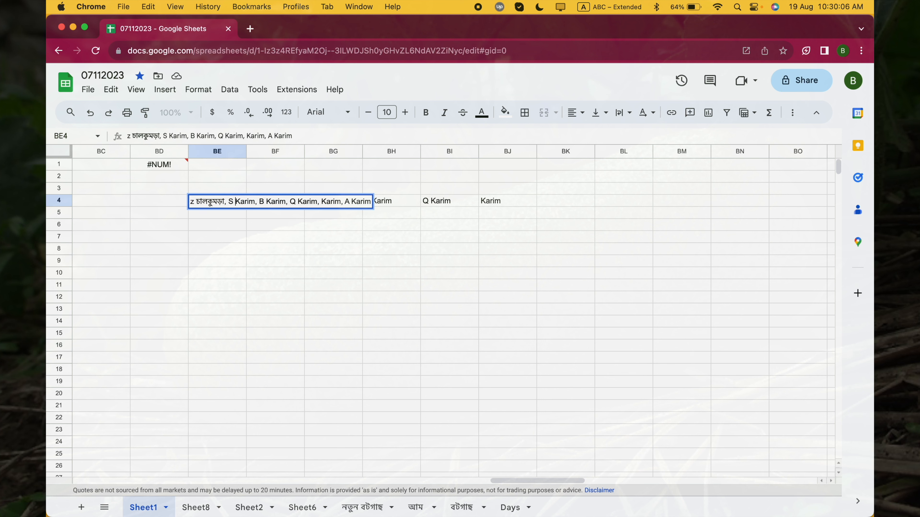
- Replace the surname after initial S in the second entry of the BE4 list with the Bengali word চালকুমড়া
{"action": "key", "text": "shift+Right"}
{"action": "key", "text": "shift+Right"}
{"action": "key", "text": "shift+Right"}
{"action": "key", "text": "shift+Right"}
{"action": "key", "text": "shift+Right"}
{"action": "key", "text": "super+c"}
{"action": "key", "text": "super+v"}
- Replace the surname after initial B in the third entry of the BE4 list with চালকুমড়া
{"action": "key", "text": "Right"}
{"action": "key", "text": "Right"}
{"action": "key", "text": "Right"}
{"action": "key", "text": "Right"}
{"action": "key", "text": "Right"}
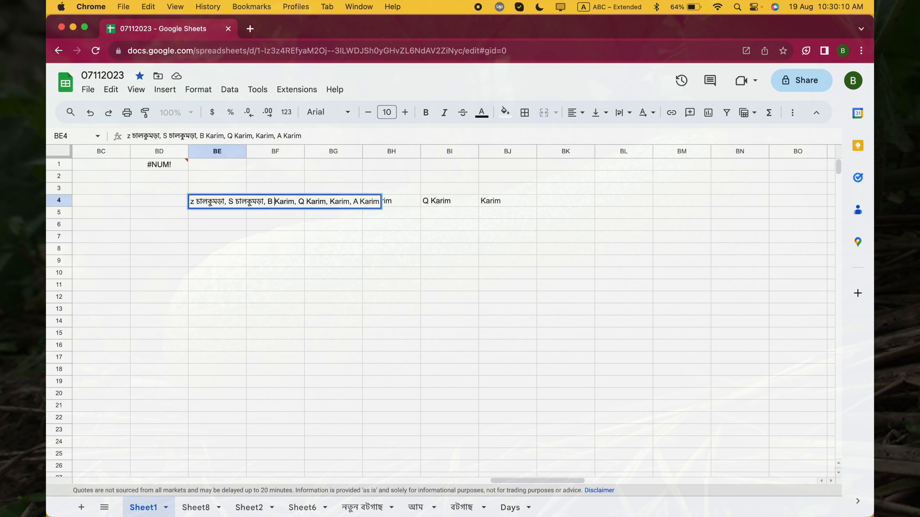
{"action": "key", "text": "Left"}
{"action": "key", "text": "shift+Right"}
{"action": "key", "text": "shift+Right"}
{"action": "key", "text": "shift+Right"}
{"action": "key", "text": "shift+Right"}
{"action": "key", "text": "shift+Right"}
- Replace the surname after initial Q in the fourth entry of the BE4 list with চালকুমড়া
{"action": "key", "text": "shift+Right"}
{"action": "key", "text": "shift+Left"}
{"action": "key", "text": "super+v"}
{"action": "key", "text": "Right"}
{"action": "key", "text": "Right"}
{"action": "key", "text": "shift+Right"}
{"action": "key", "text": "shift+Right"}
{"action": "key", "text": "shift+Right"}
{"action": "key", "text": "shift+Right"}
{"action": "key", "text": "shift+Right"}
{"action": "key", "text": "shift+Right"}
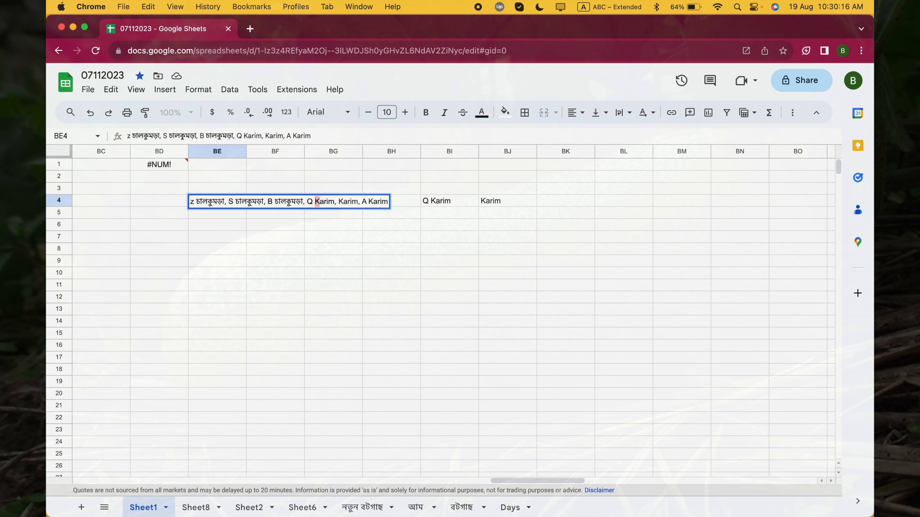
{"action": "key", "text": "super+v"}
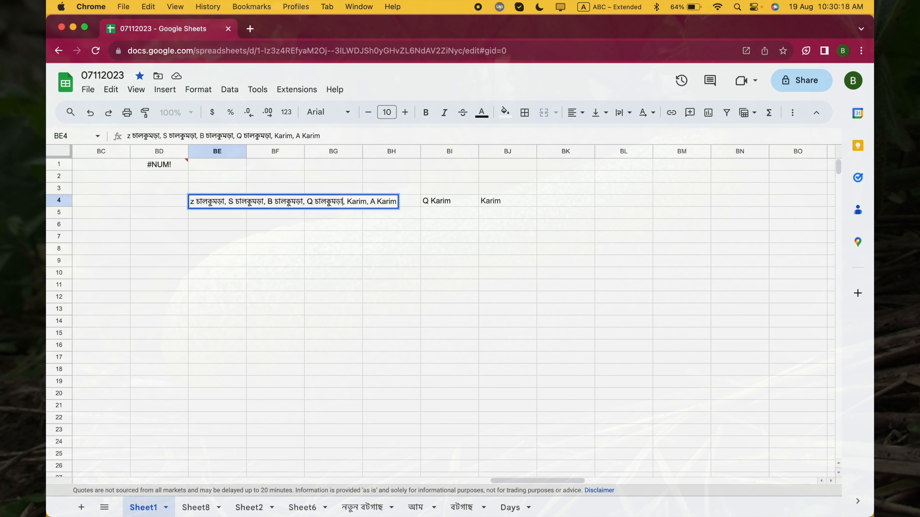
- Replace the surnames in the fifth and sixth entries of the BE4 list with চালকুমড়া, keeping the initial A, and commit the cell
{"action": "key", "text": "shift+Right"}
{"action": "key", "text": "shift+Right"}
{"action": "key", "text": "shift+Right"}
{"action": "key", "text": "shift+Right"}
{"action": "key", "text": "shift+Right"}
{"action": "key", "text": "shift+Right"}
{"action": "key", "text": "super+v"}
{"action": "key", "text": "Right"}
{"action": "key", "text": "Right"}
{"action": "key", "text": "Right"}
{"action": "key", "text": "Right"}
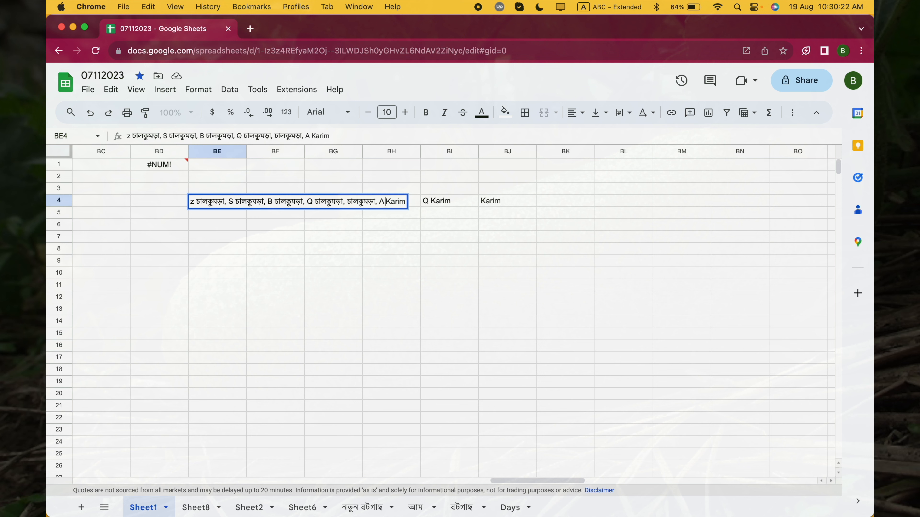
{"action": "key", "text": "shift+Right"}
{"action": "key", "text": "shift+Right"}
{"action": "key", "text": "shift+Right"}
{"action": "key", "text": "shift+Right"}
{"action": "key", "text": "shift+Right"}
{"action": "key", "text": "super+v"}
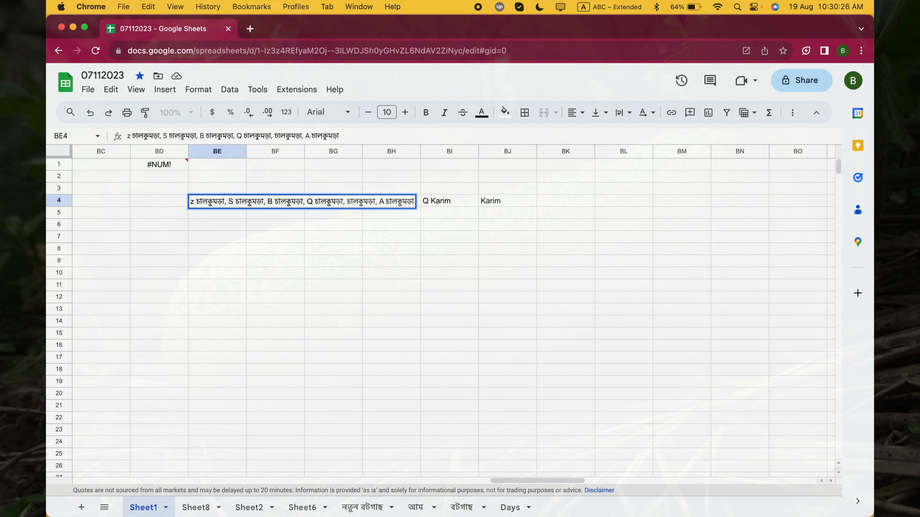
{"action": "key", "text": "Return"}
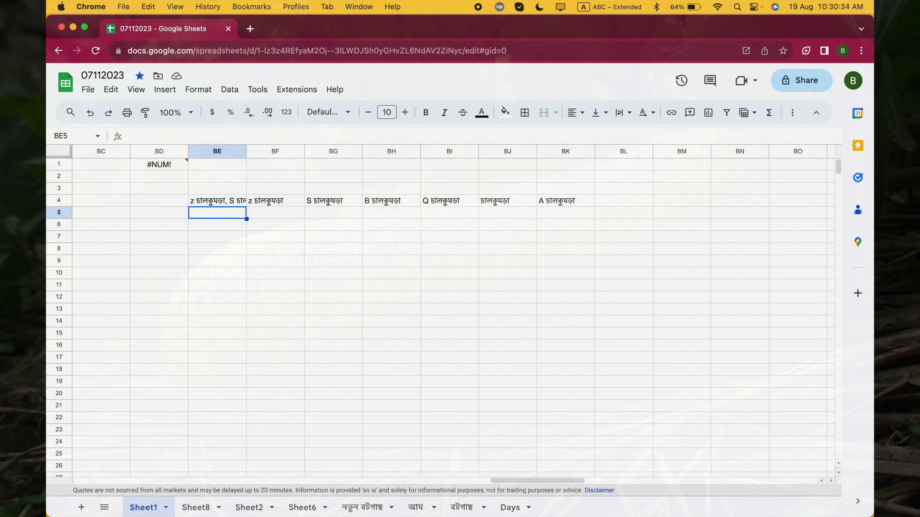
- Compare the source list in BE4 with the split output, and open the BF4 SPLIT formula for editing
{"action": "left_click", "coordinate": [218, 201]}
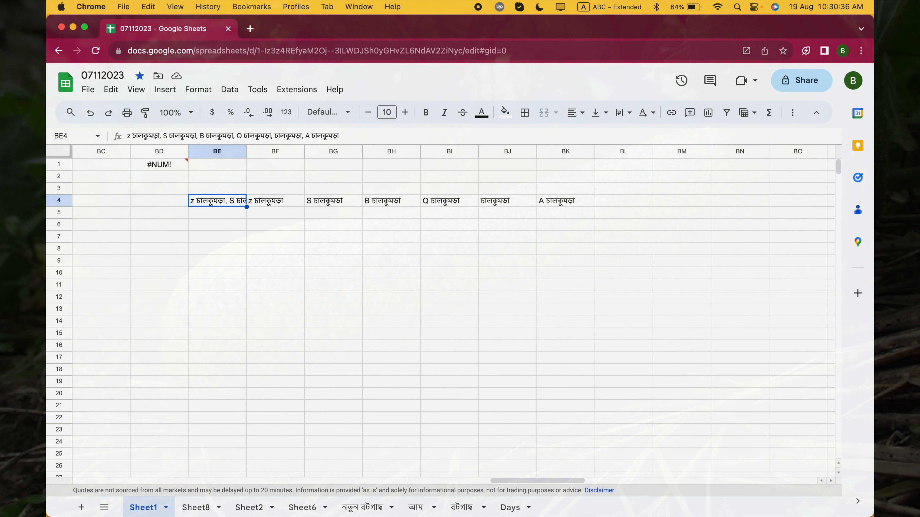
{"action": "key", "text": "Right"}
{"action": "key", "text": "Left"}
{"action": "left_click", "coordinate": [268, 200]}
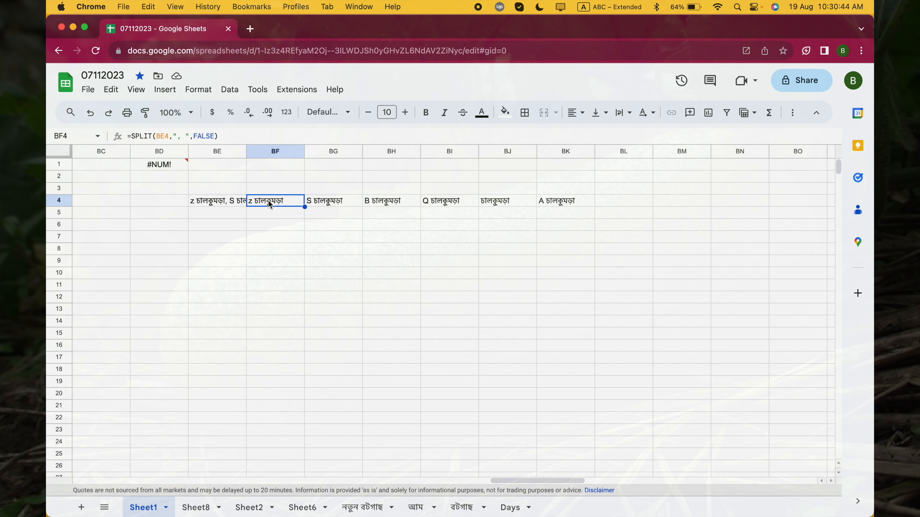
{"action": "double_click", "coordinate": [268, 200]}
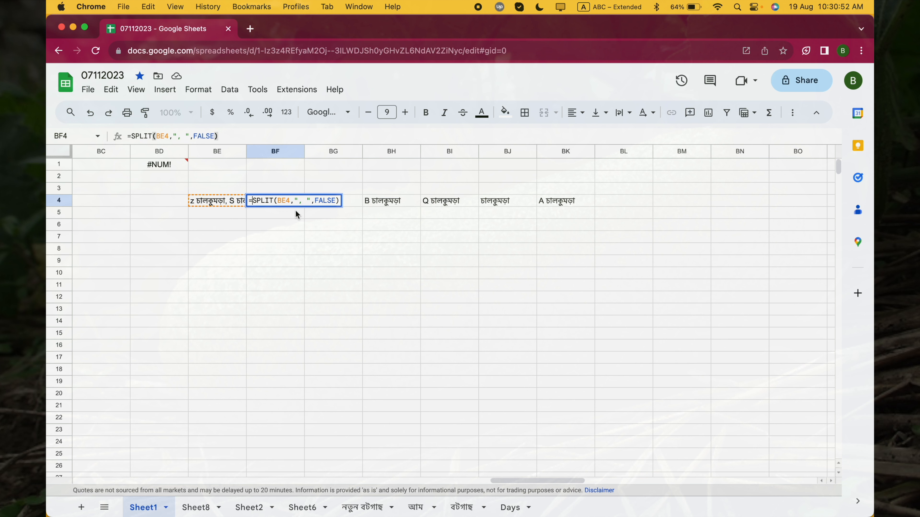
{"action": "type", "text": "("}
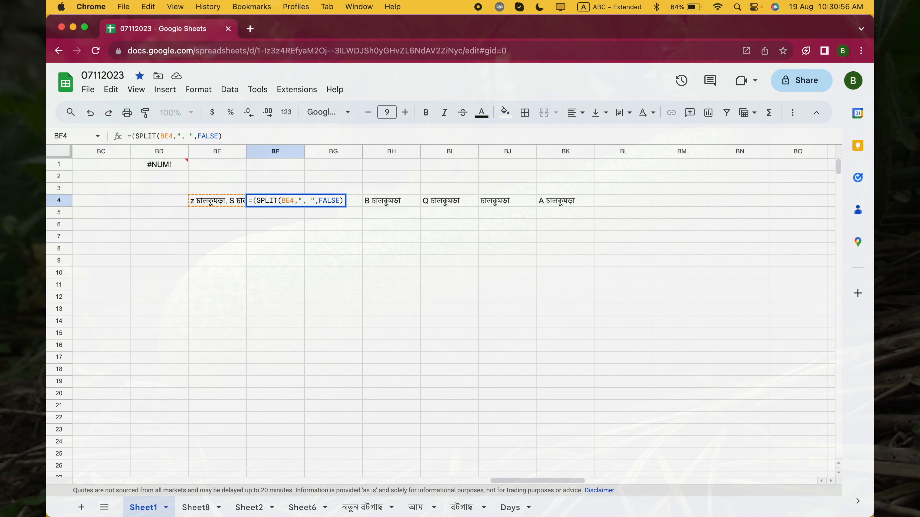
{"action": "key", "text": "BackSpace"}
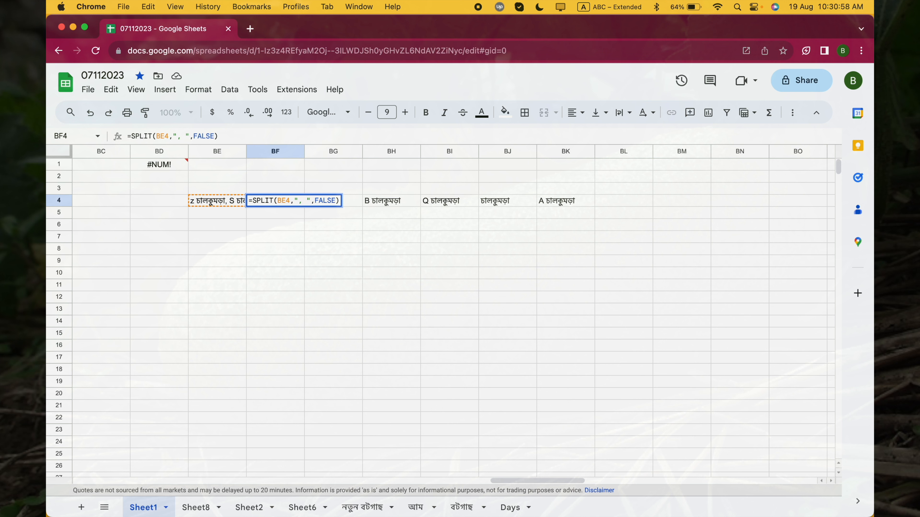
{"action": "type", "text": "sort"}
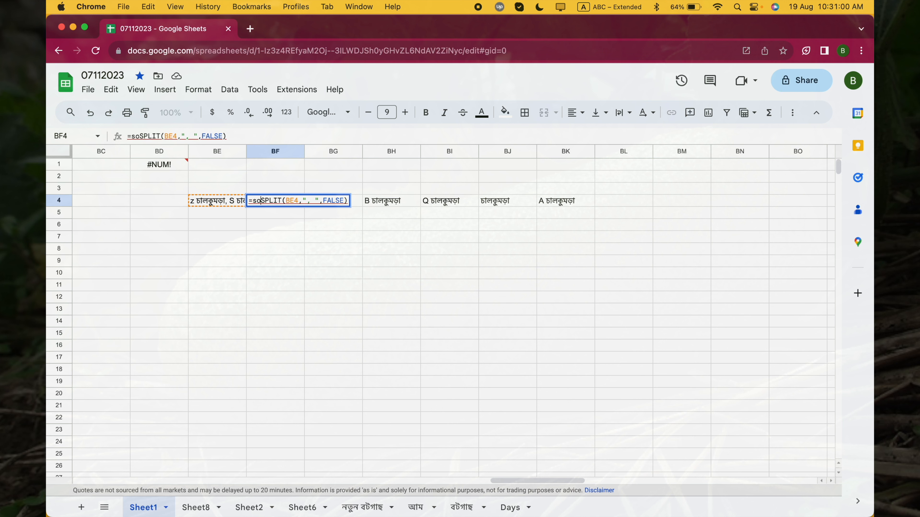
{"action": "type", "text": "("}
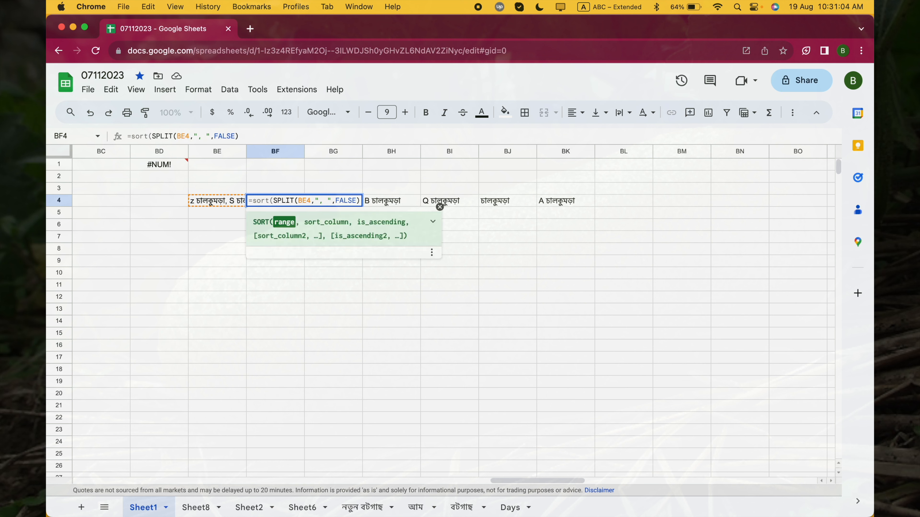
{"action": "key", "text": "BackSpace"}
{"action": "key", "text": "BackSpace"}
{"action": "key", "text": "BackSpace"}
{"action": "key", "text": "BackSpace"}
{"action": "key", "text": "BackSpace"}
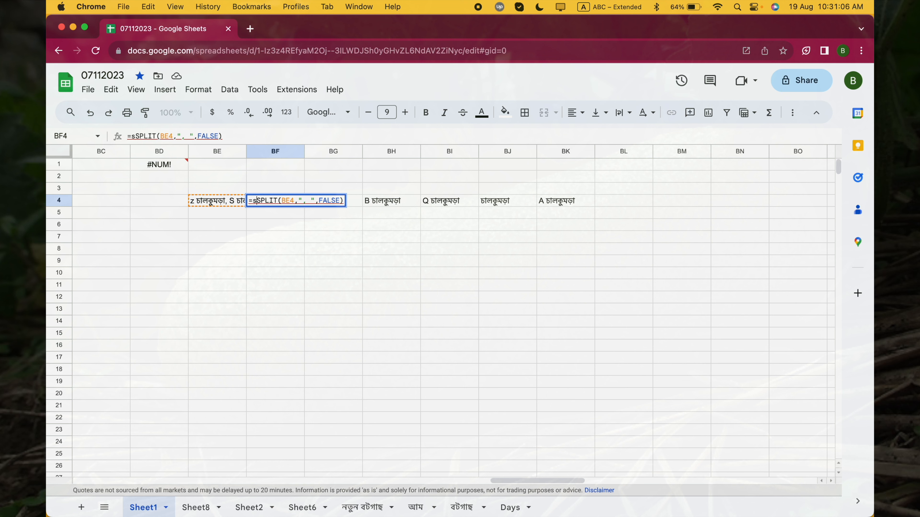
- Wrap the SPLIT call in BF4 in the SORT function, giving =SORT(SPLIT(BE4,", ",FALSE)), and review the formula
{"action": "type", "text": "("}
{"action": "key", "text": "Left"}
{"action": "type", "text": "SORT"}
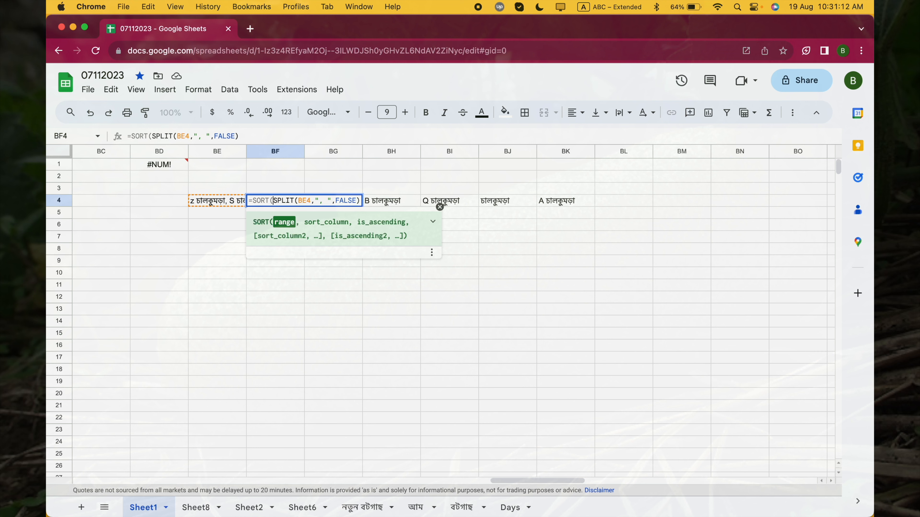
{"action": "key", "text": "Return"}
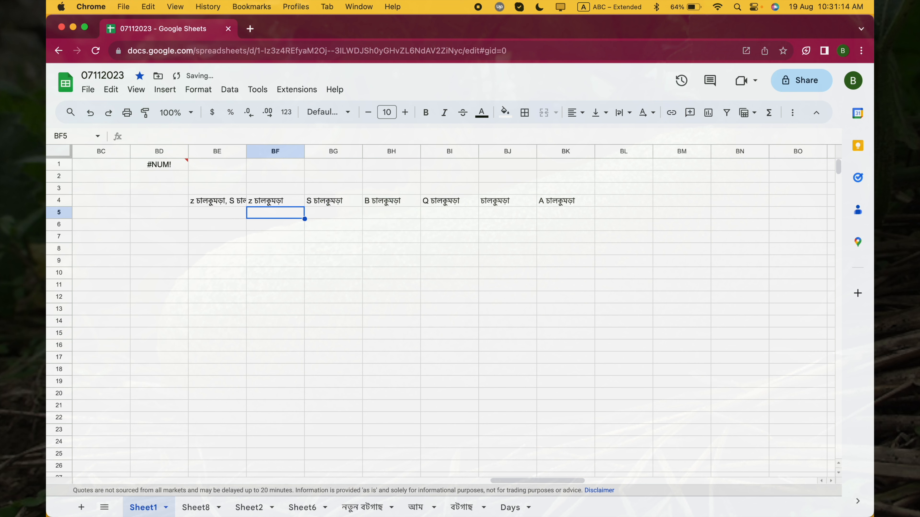
{"action": "key", "text": "Up"}
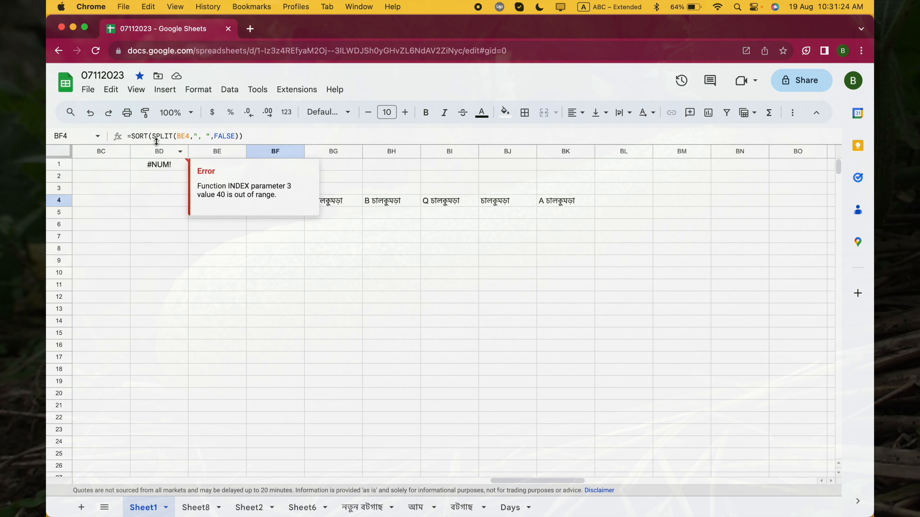
{"action": "left_click", "coordinate": [273, 250]}
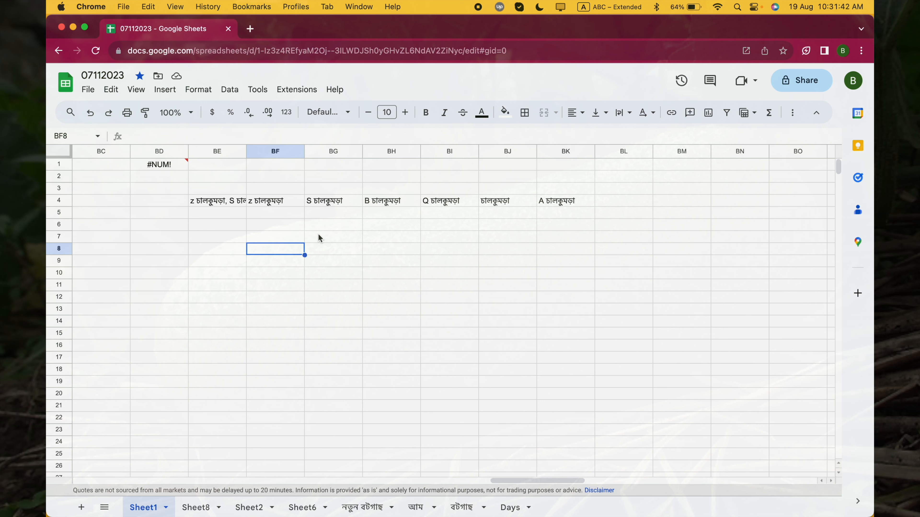
- Nest TRANSPOSE around the SPLIT call inside SORT in BF4, giving =SORT(TRANSPOSE(SPLIT(BE4,", ",FALSE)))
{"action": "left_click", "coordinate": [275, 203]}
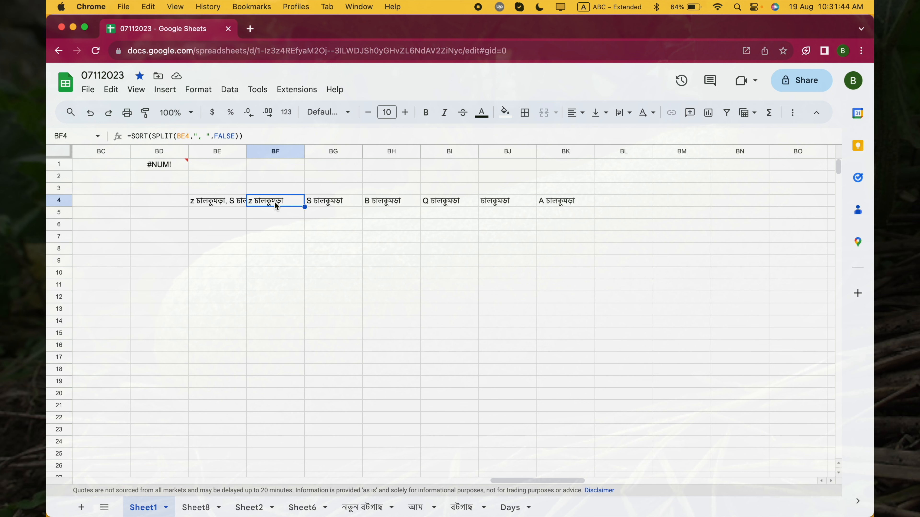
{"action": "double_click", "coordinate": [275, 203]}
{"action": "left_click", "coordinate": [272, 202]}
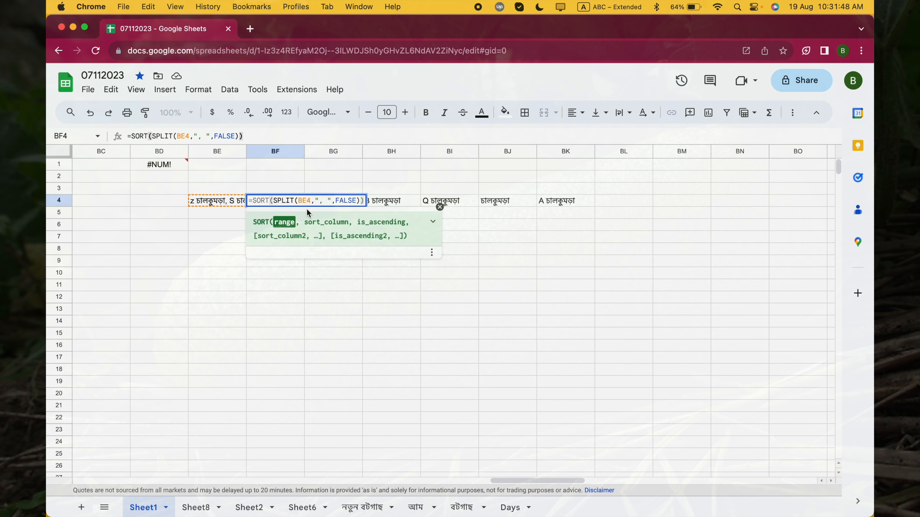
{"action": "type", "text": "("}
{"action": "key", "text": "Left"}
{"action": "type", "text": "tr"}
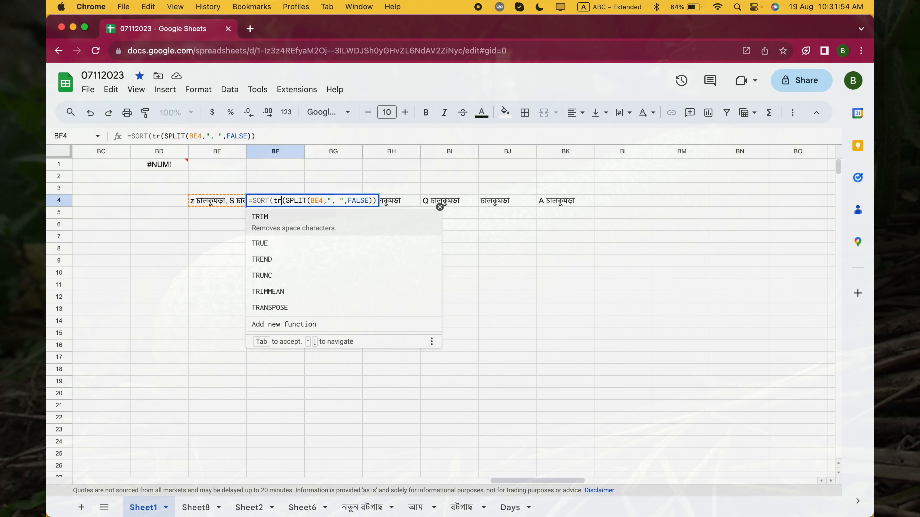
{"action": "type", "text": "a"}
{"action": "key", "text": "Tab"}
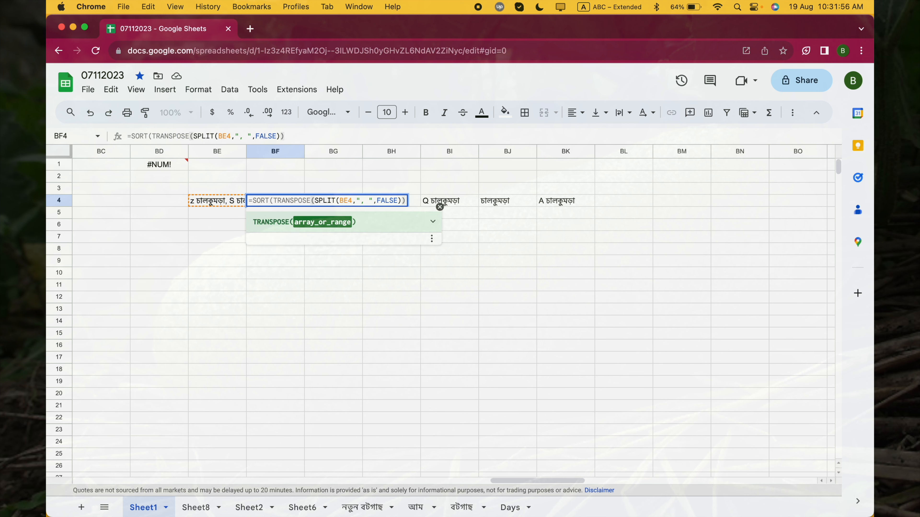
{"action": "key", "text": "Return"}
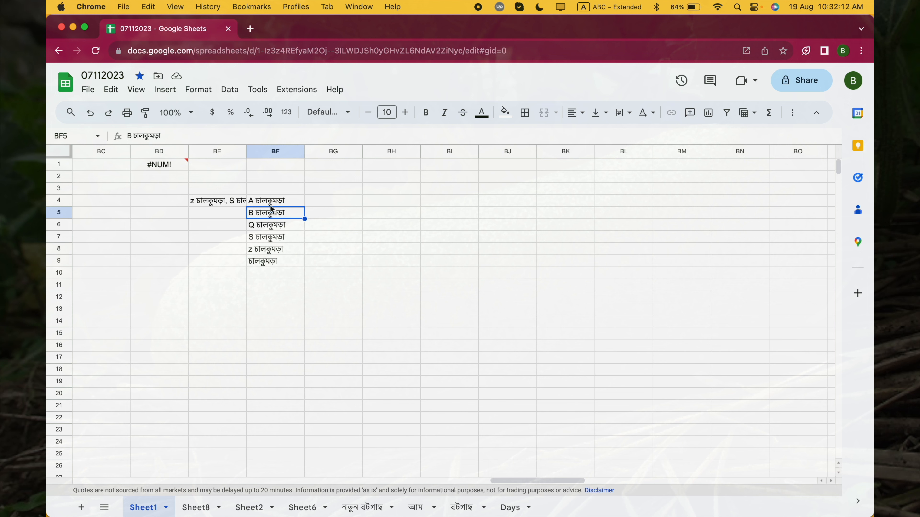
- Enclose the whole BF4 expression in an extra pair of parentheses, giving =(SORT(TRANSPOSE(SPLIT(BE4,", ",FALSE))))
{"action": "left_click", "coordinate": [284, 204]}
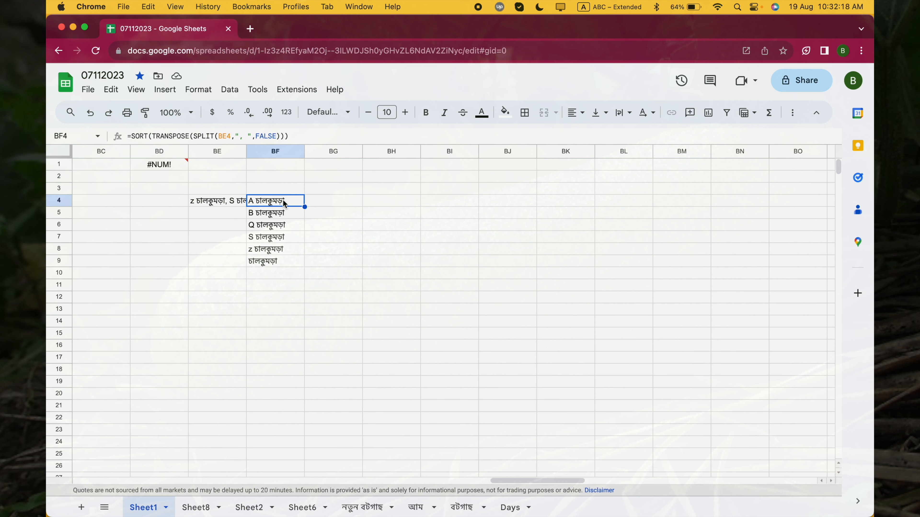
{"action": "double_click", "coordinate": [283, 202]}
{"action": "left_click", "coordinate": [253, 203]}
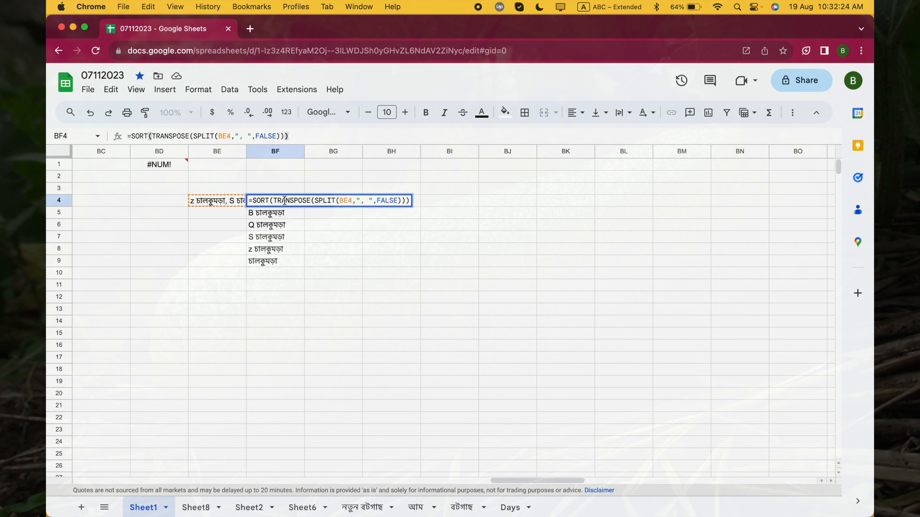
{"action": "type", "text": "("}
{"action": "key", "text": "Left"}
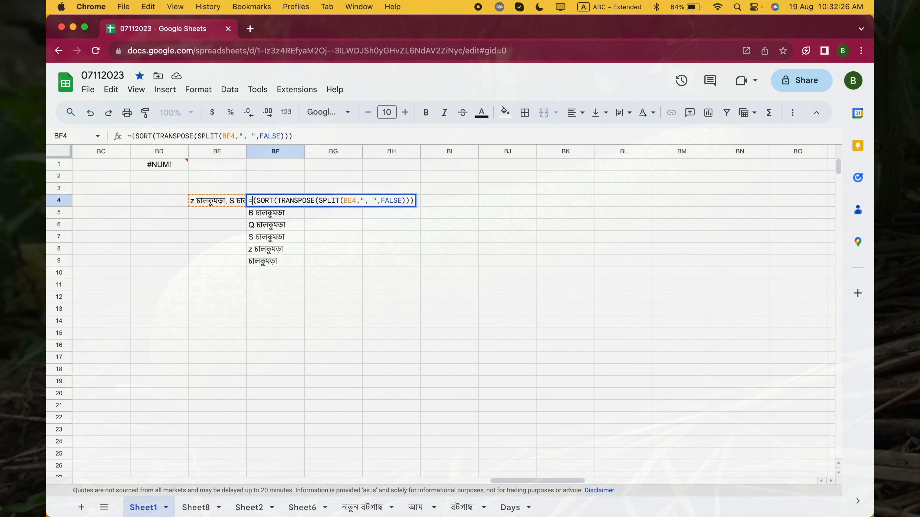
{"action": "type", "text": "j"}
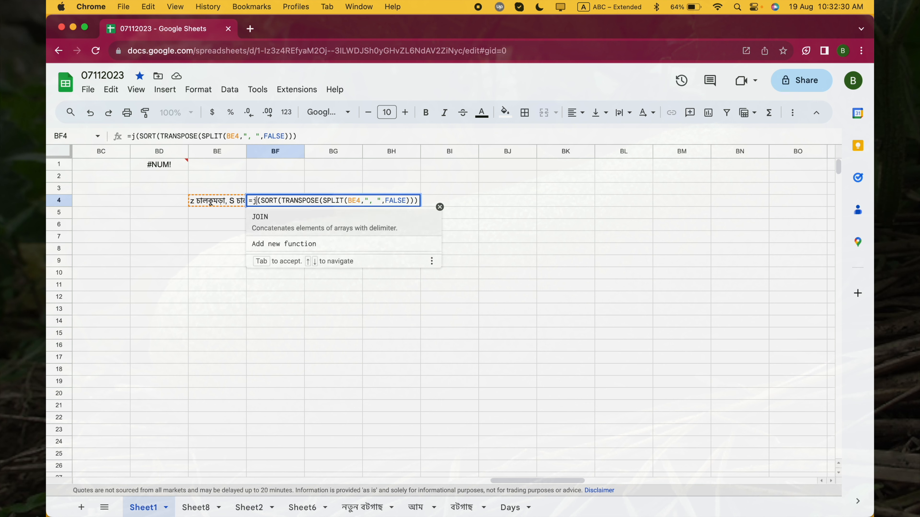
{"action": "key", "text": "BackSpace"}
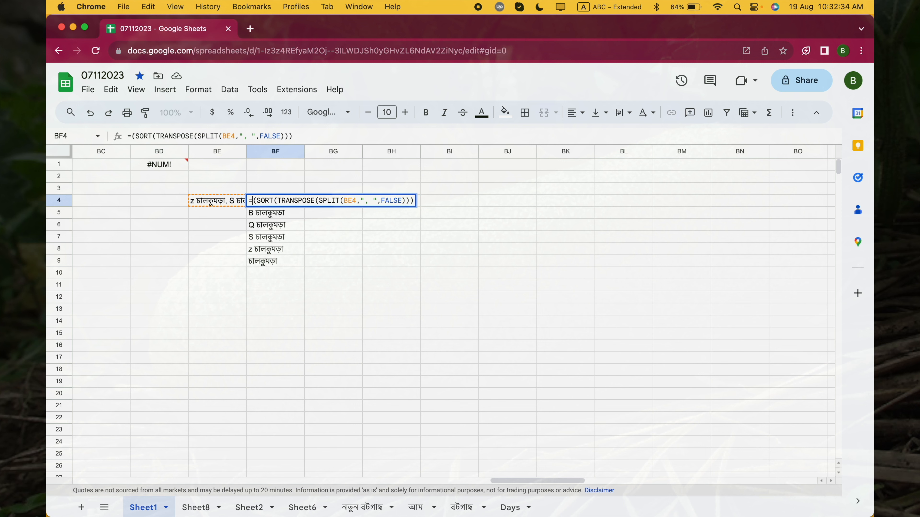
{"action": "key", "text": "Return"}
{"action": "key", "text": "Up"}
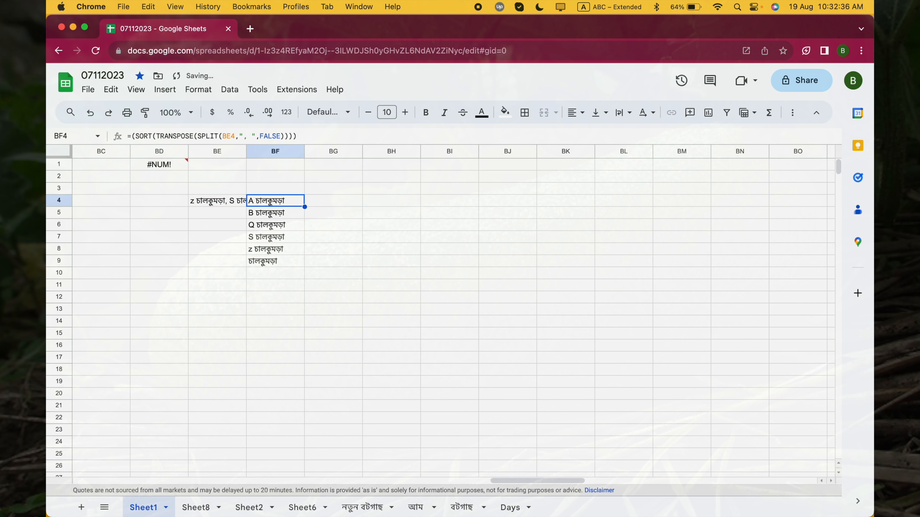
{"action": "key", "text": "Right"}
{"action": "key", "text": "Left"}
- Add the JOIN function name before the outer parentheses of the BF4 formula, giving =join(SORT(TRANSPOSE(SPLIT(BE4,", ",FALSE))))
{"action": "left_click", "coordinate": [275, 199]}
{"action": "double_click", "coordinate": [275, 200]}
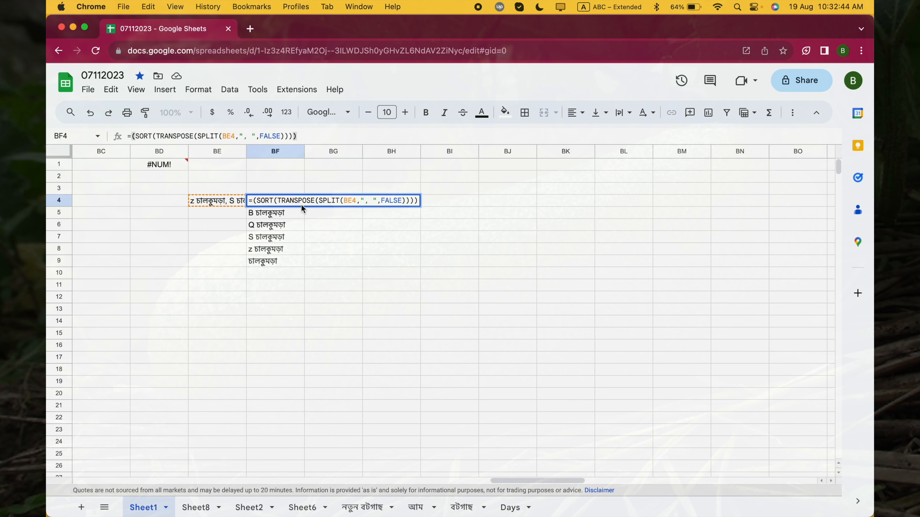
{"action": "type", "text": "("}
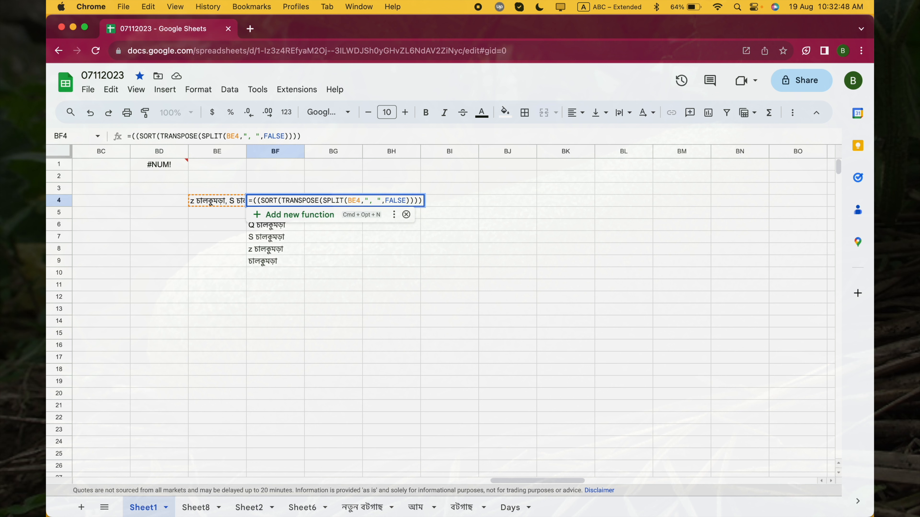
{"action": "key", "text": "BackSpace"}
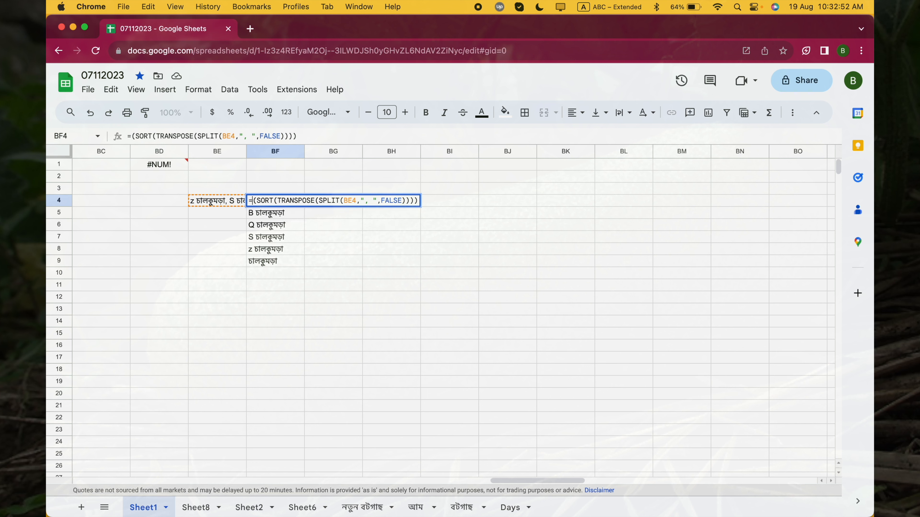
{"action": "type", "text": "join"}
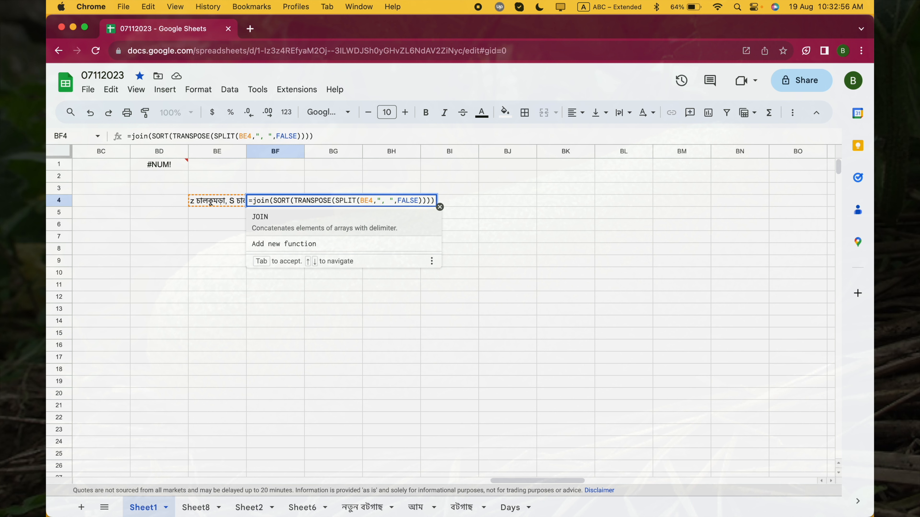
- Insert ", " as the JOIN delimiter in BF4 and commit =join(", ",SORT(TRANSPOSE(SPLIT(BE4,", ",FALSE))))
{"action": "left_click", "coordinate": [268, 200]}
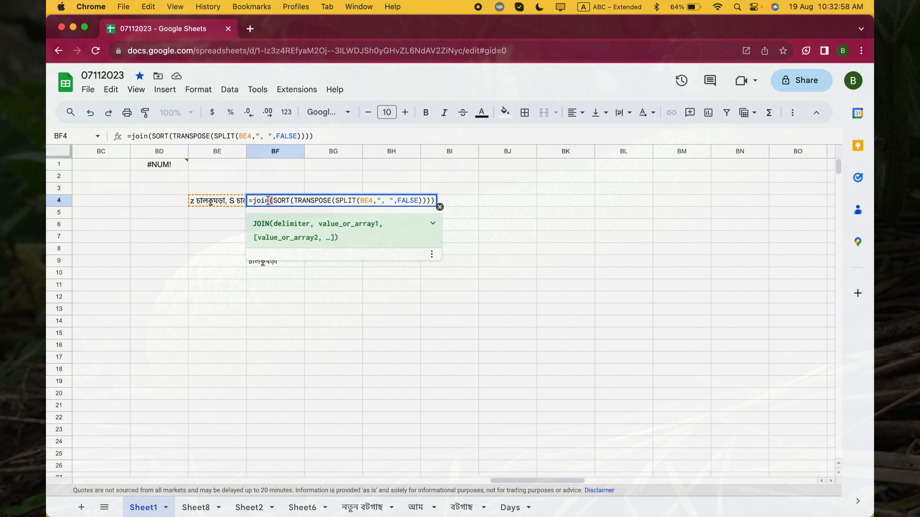
{"action": "left_click", "coordinate": [272, 202]}
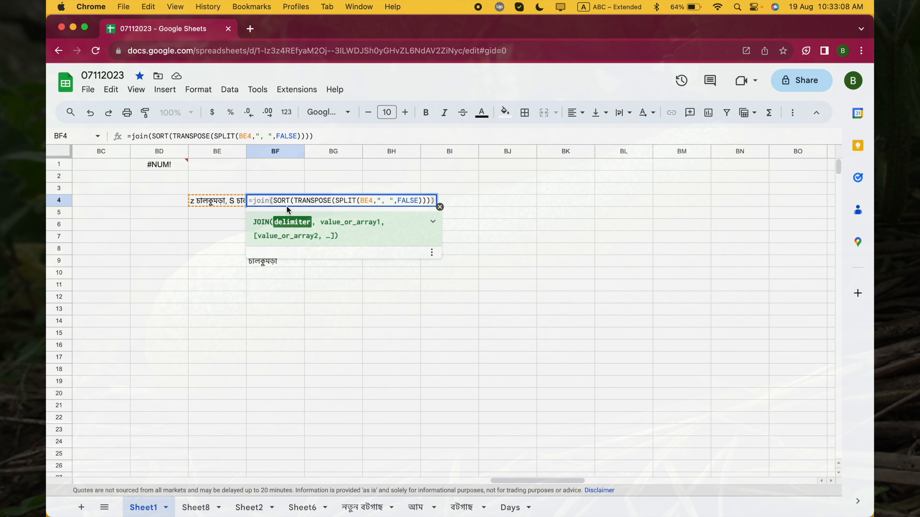
{"action": "type", "text": "\","}
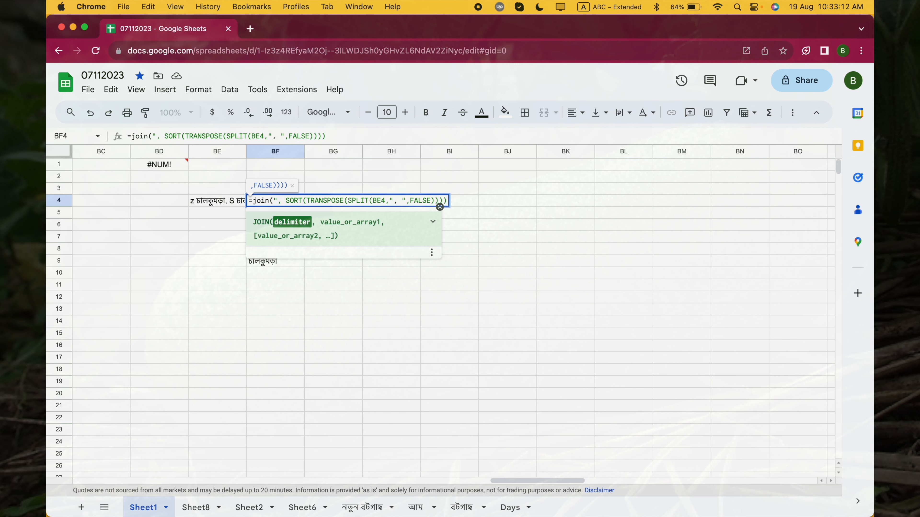
{"action": "type", "text": " \","}
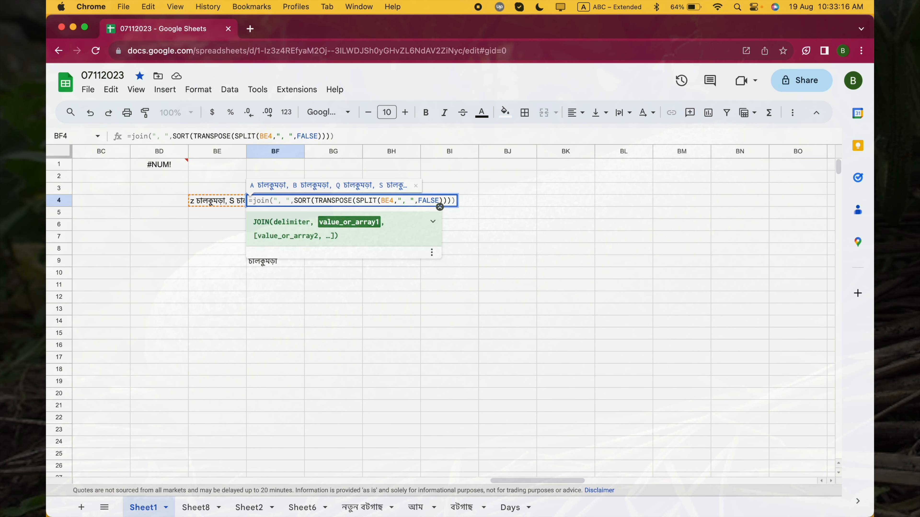
{"action": "key", "text": "Return"}
{"action": "key", "text": "Up"}
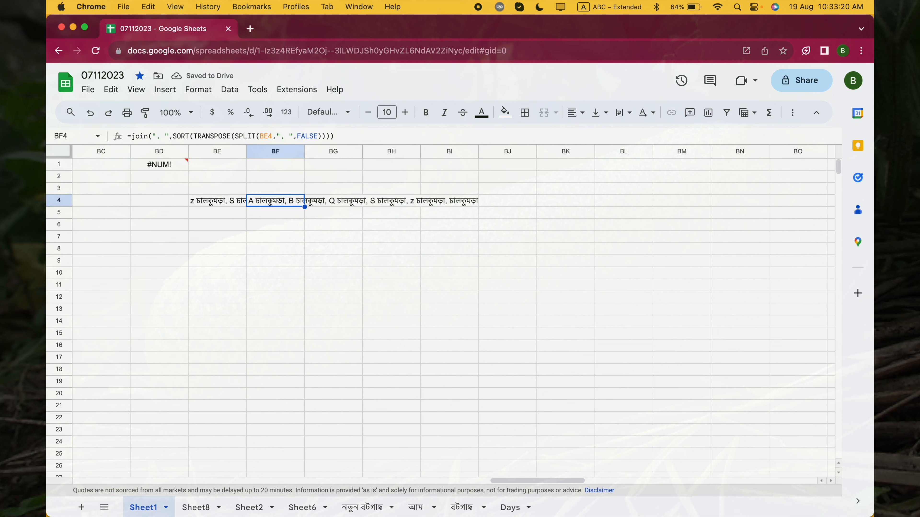
- Set the text wrapping of cell BF4 to Clip and compare it with the neighbouring cells
{"action": "key", "text": "Right"}
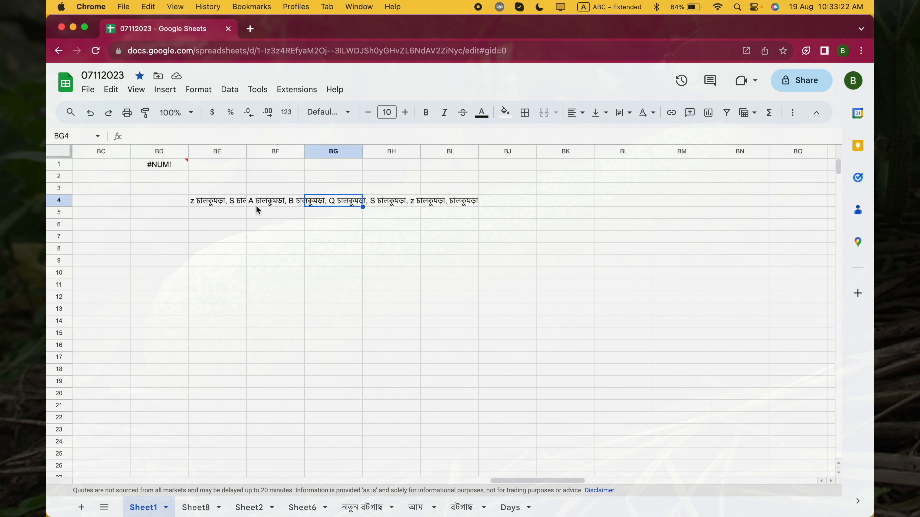
{"action": "left_click", "coordinate": [282, 201]}
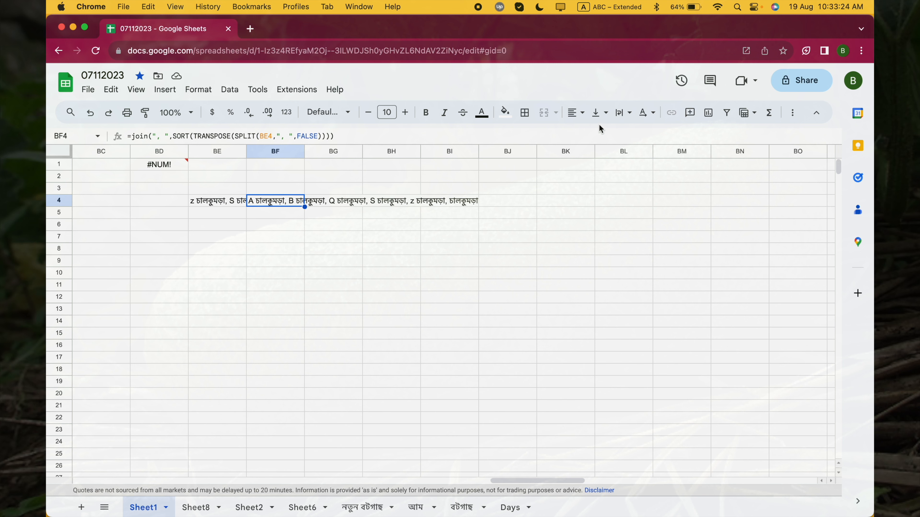
{"action": "left_click", "coordinate": [623, 113]}
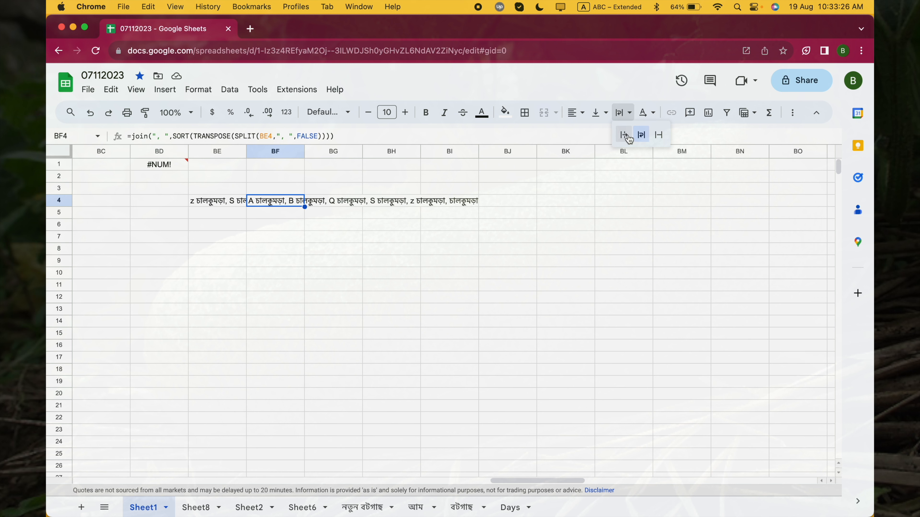
{"action": "left_click", "coordinate": [659, 135]}
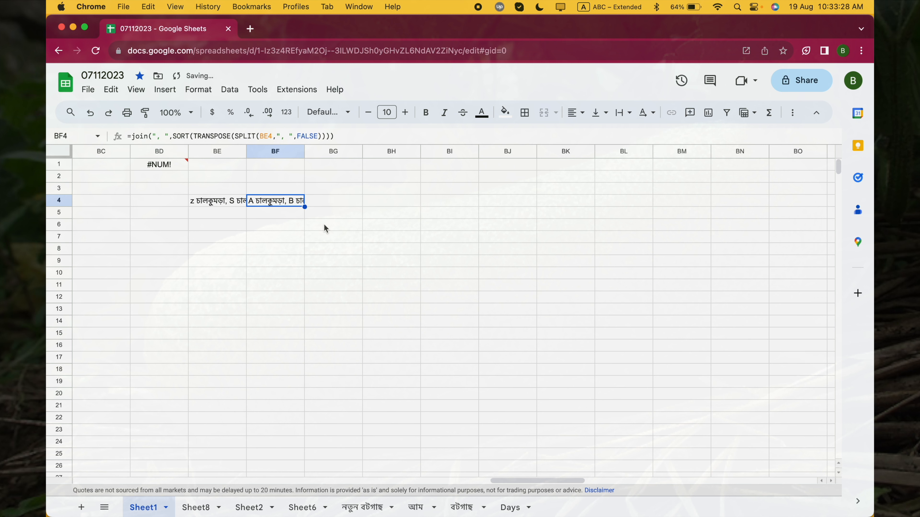
{"action": "left_click", "coordinate": [259, 228]}
{"action": "left_click", "coordinate": [325, 205]}
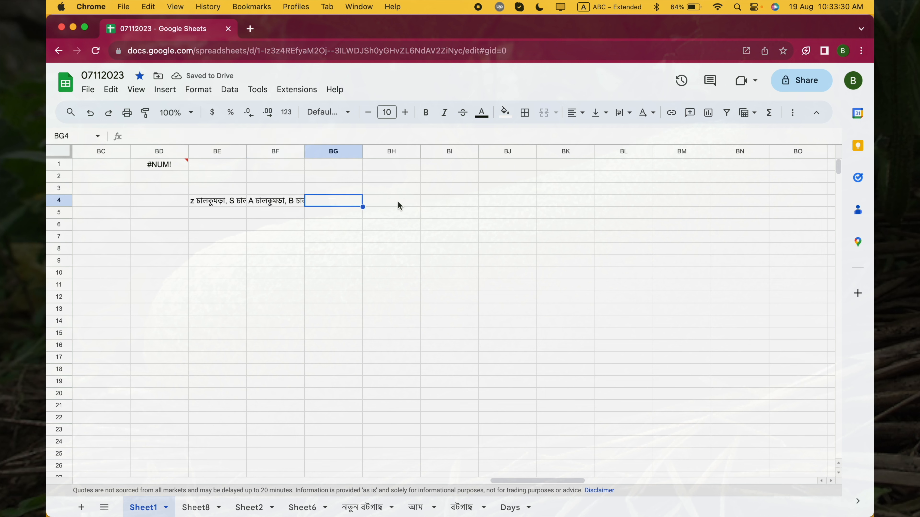
- Enclose the whole JOIN expression in BF4 in an extra pair of parentheses, giving =(join(", ",SORT(TRANSPOSE(SPLIT(BE4,", ",FALSE)))))
{"action": "left_click", "coordinate": [285, 202]}
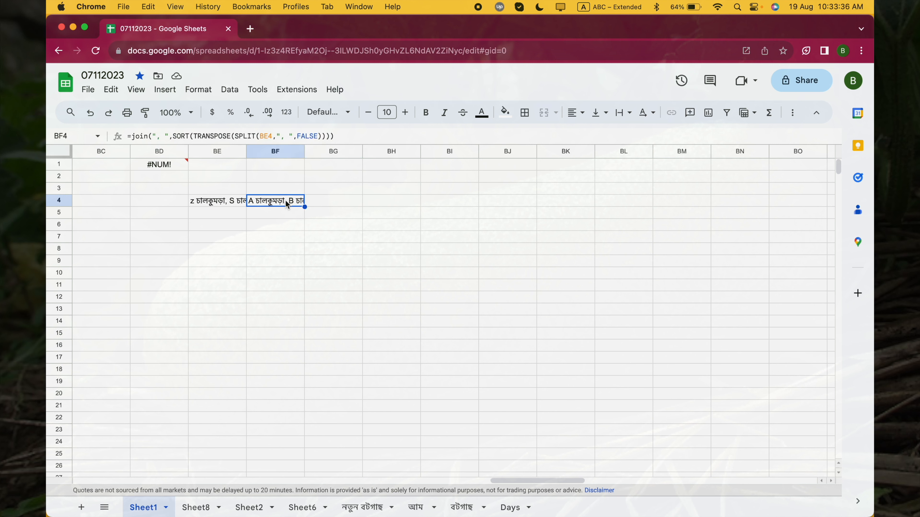
{"action": "double_click", "coordinate": [286, 204]}
{"action": "left_click", "coordinate": [254, 201]}
{"action": "type", "text": "("}
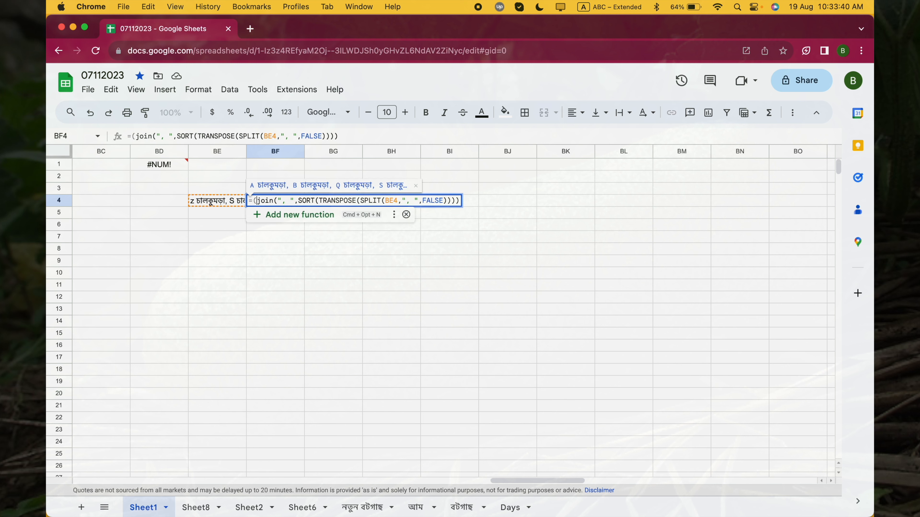
{"action": "left_click", "coordinate": [251, 200]}
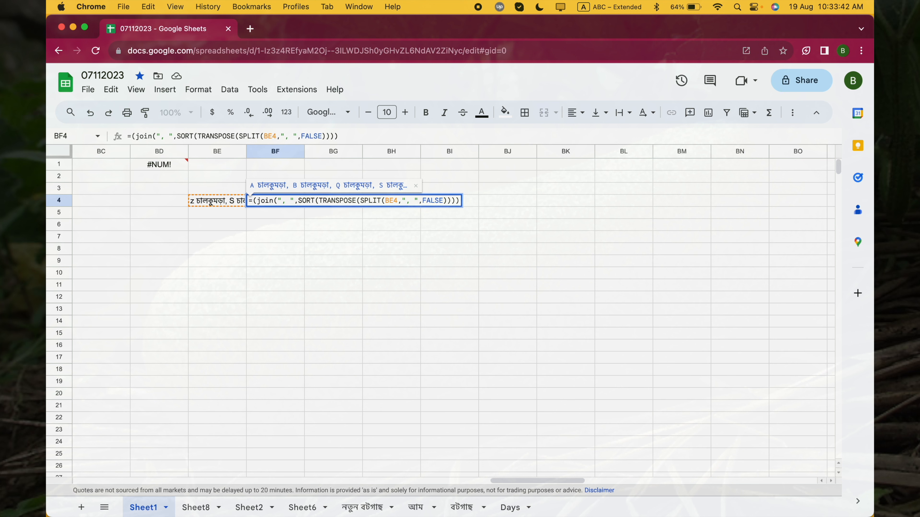
{"action": "type", "text": "sp"}
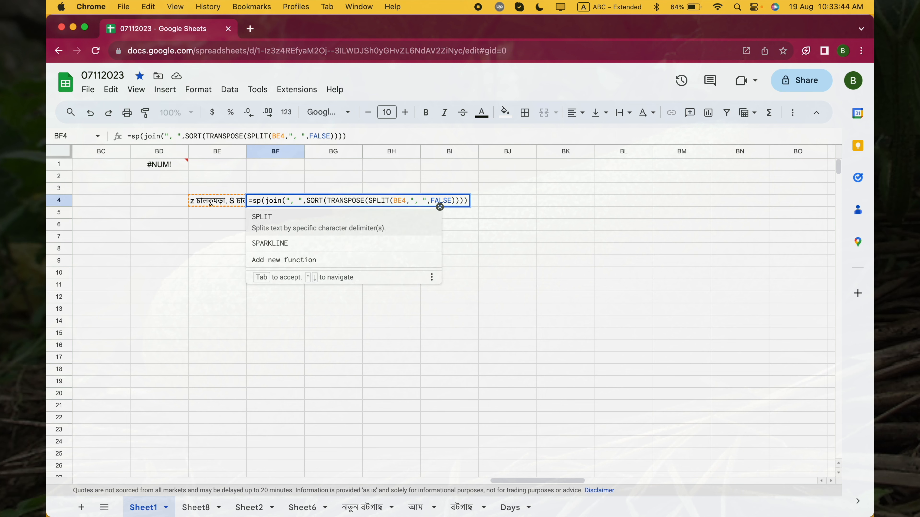
{"action": "key", "text": "BackSpace"}
{"action": "key", "text": "BackSpace"}
{"action": "key", "text": "Return"}
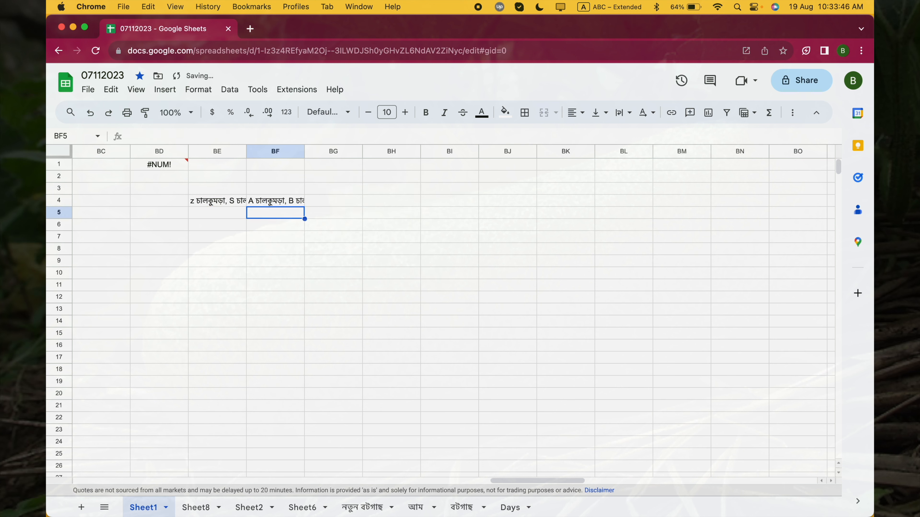
- Enter the formula =SPLIT(BF4,", ") in cell BF5 to split the joined list
{"action": "type", "text": "="}
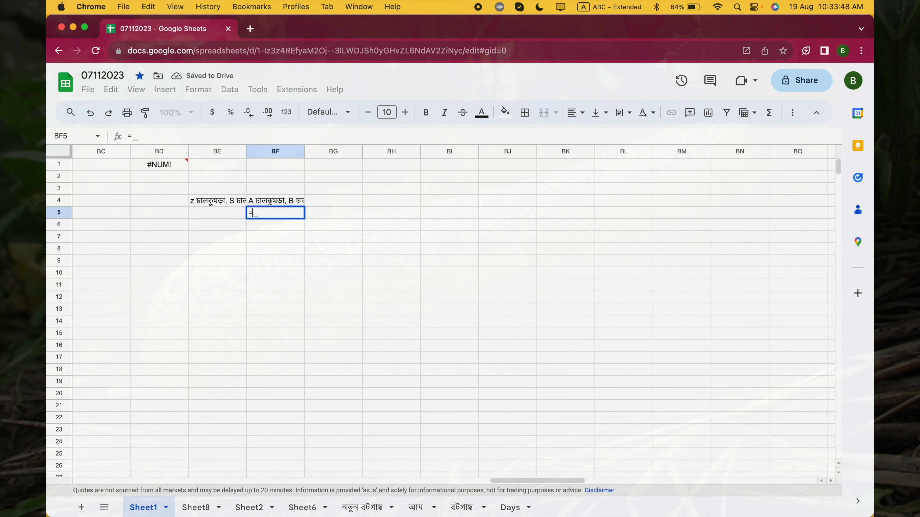
{"action": "type", "text": "sp"}
{"action": "key", "text": "Tab"}
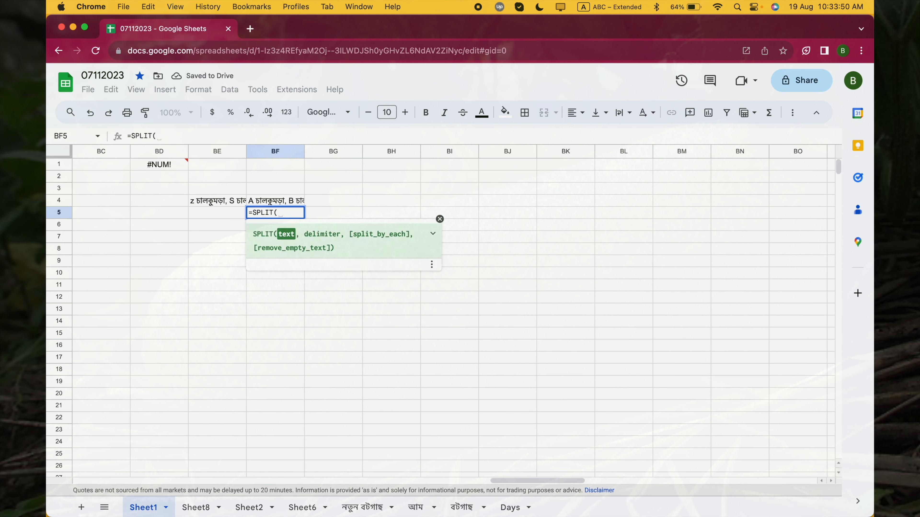
{"action": "key", "text": "Up"}
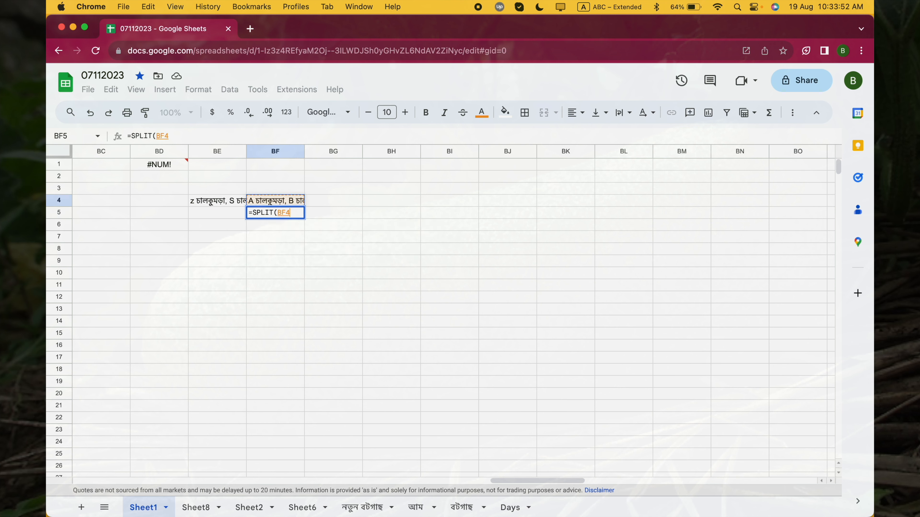
{"action": "type", "text": ","}
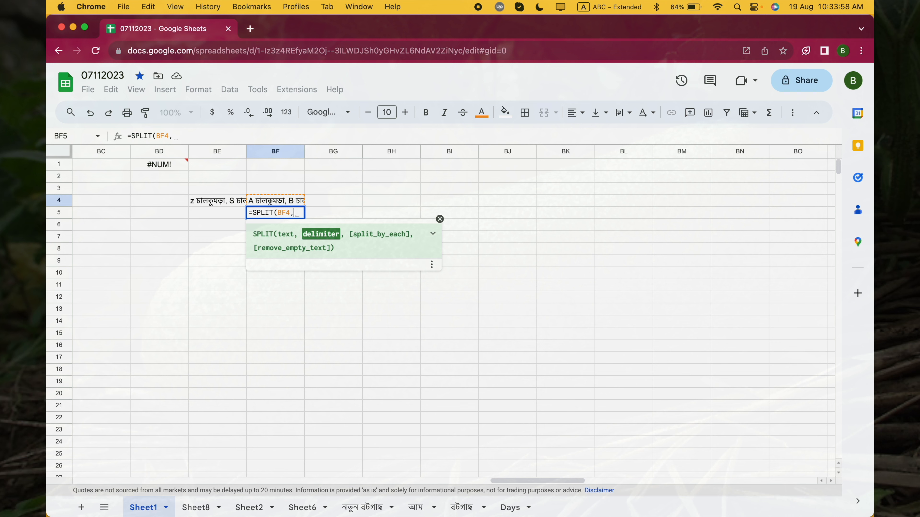
{"action": "type", "text": "\","}
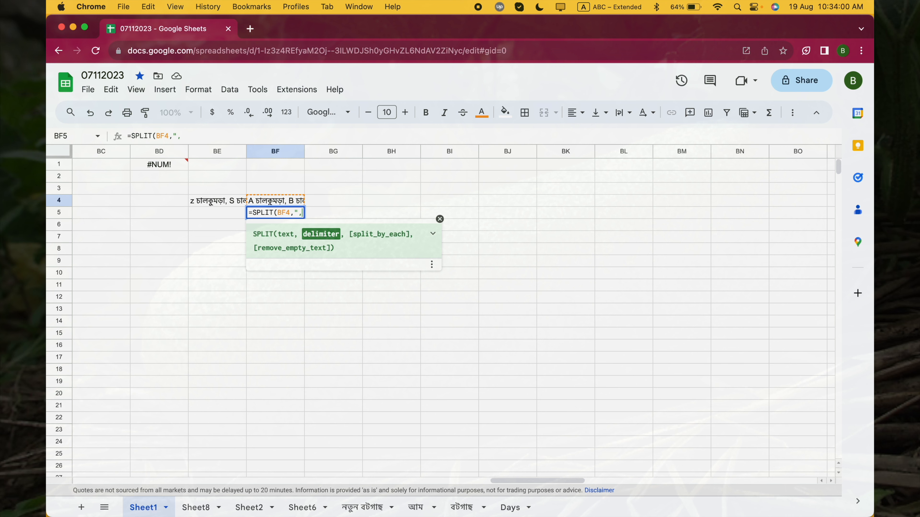
{"action": "type", "text": " \")"}
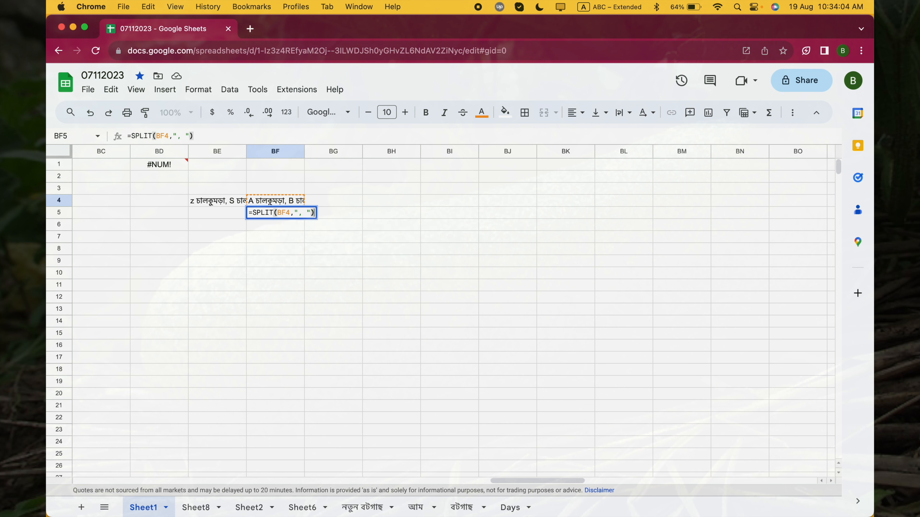
{"action": "key", "text": "Return"}
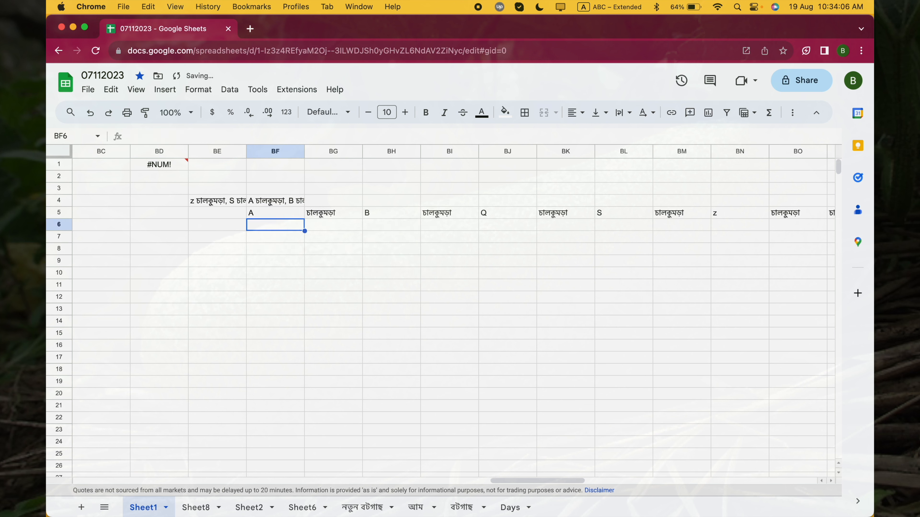
- Add FALSE as the split_by_each argument in BF5, giving =SPLIT(BF4,", ",FALSE)
{"action": "key", "text": "Up"}
{"action": "left_click", "coordinate": [284, 217]}
{"action": "double_click", "coordinate": [284, 217]}
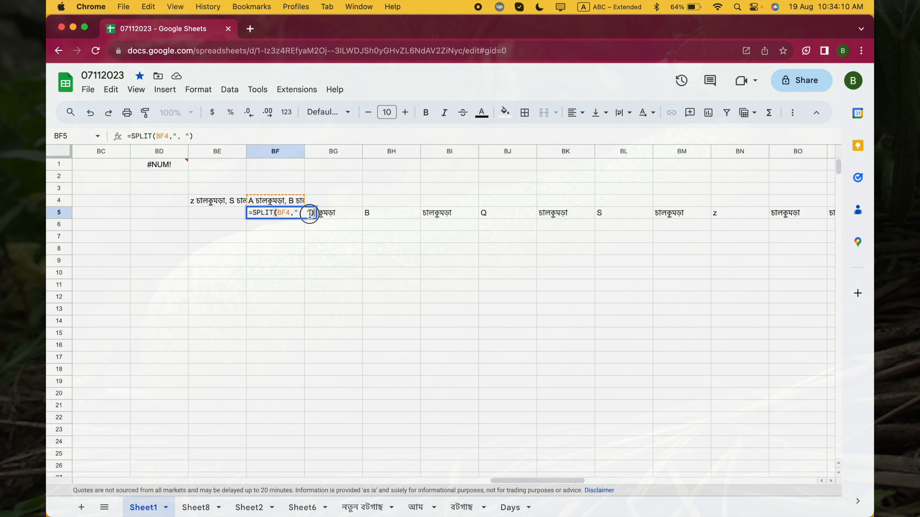
{"action": "type", "text": ","}
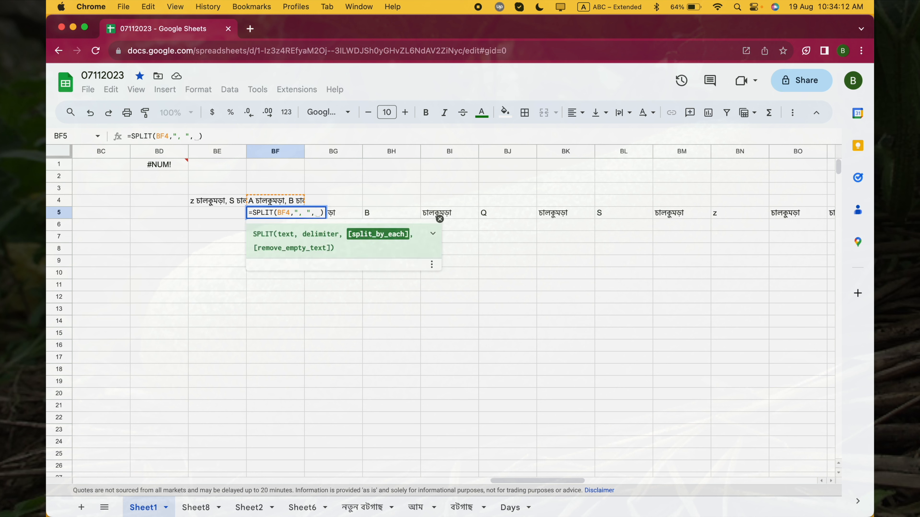
{"action": "type", "text": "fla"}
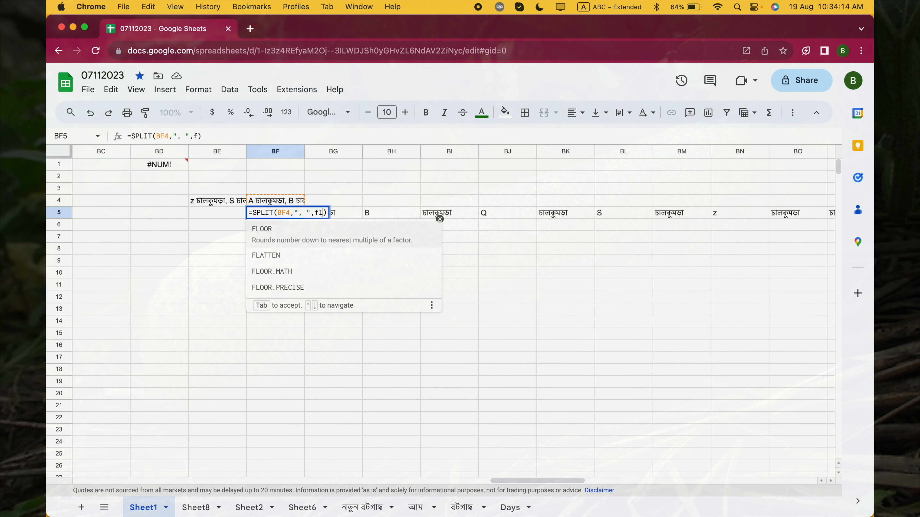
{"action": "key", "text": "BackSpace"}
{"action": "type", "text": "a"}
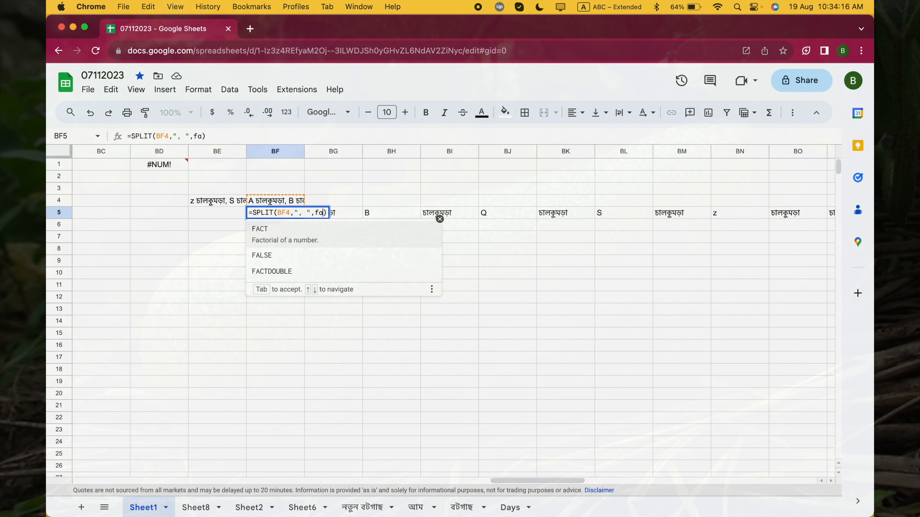
{"action": "type", "text": "l"}
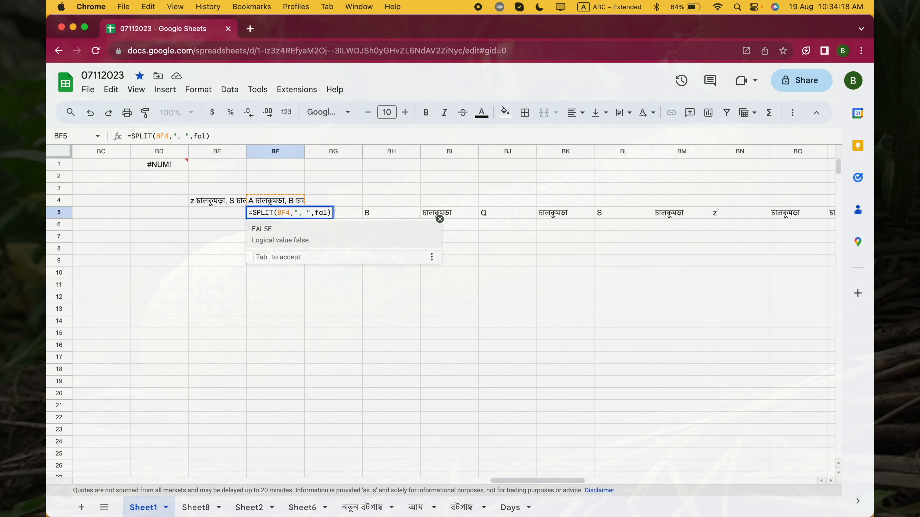
{"action": "key", "text": "Tab"}
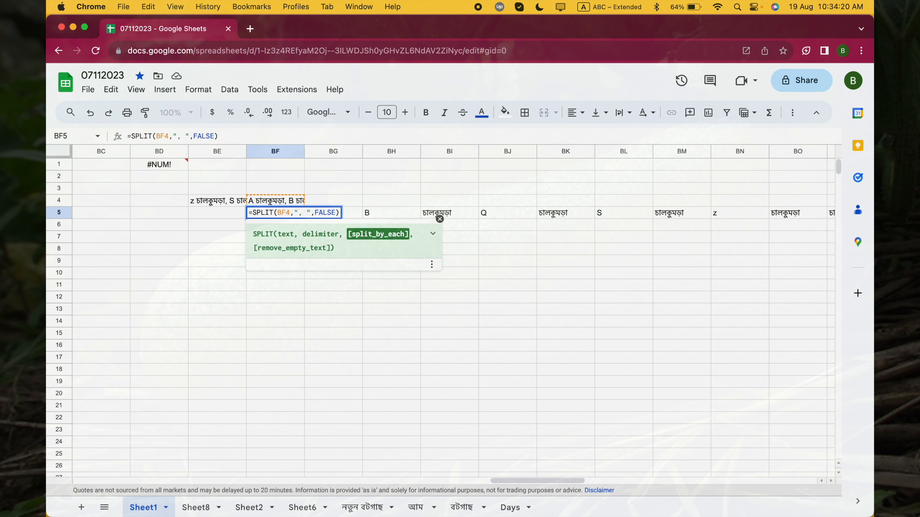
{"action": "key", "text": "Return"}
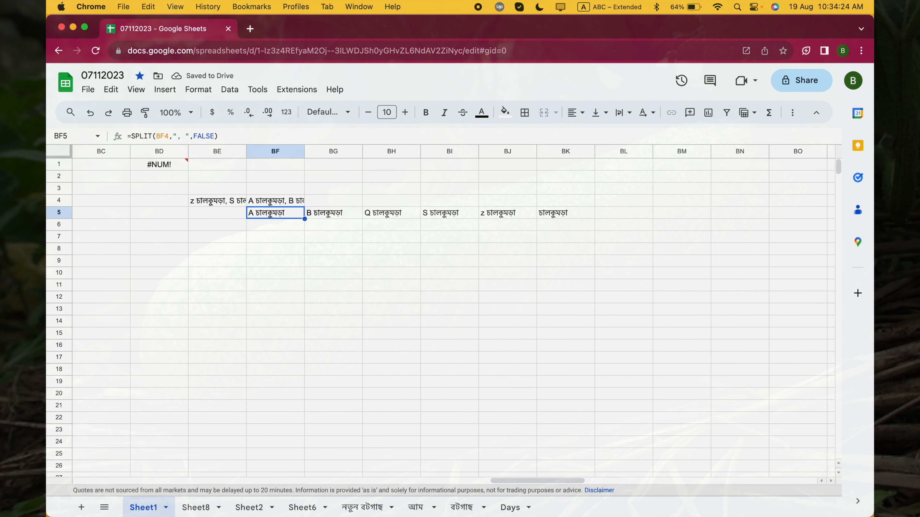
- Replace the BF4 reference in BF5 with BF4's copied JOIN expression, giving =SPLIT((join(", ",SORT(TRANSPOSE(SPLIT(BE4,", ",FALSE))))),", ",FALSE)
{"action": "double_click", "coordinate": [267, 205]}
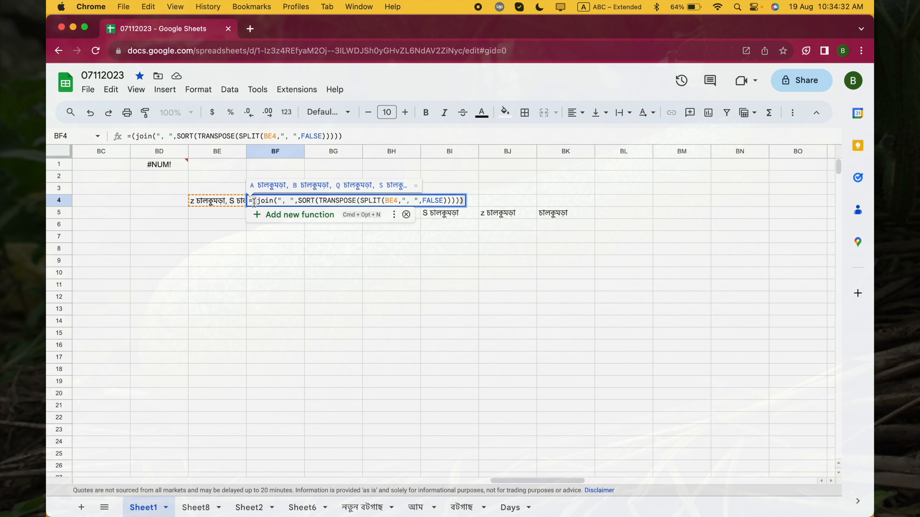
{"action": "key", "text": "super+a"}
{"action": "key", "text": "super+c"}
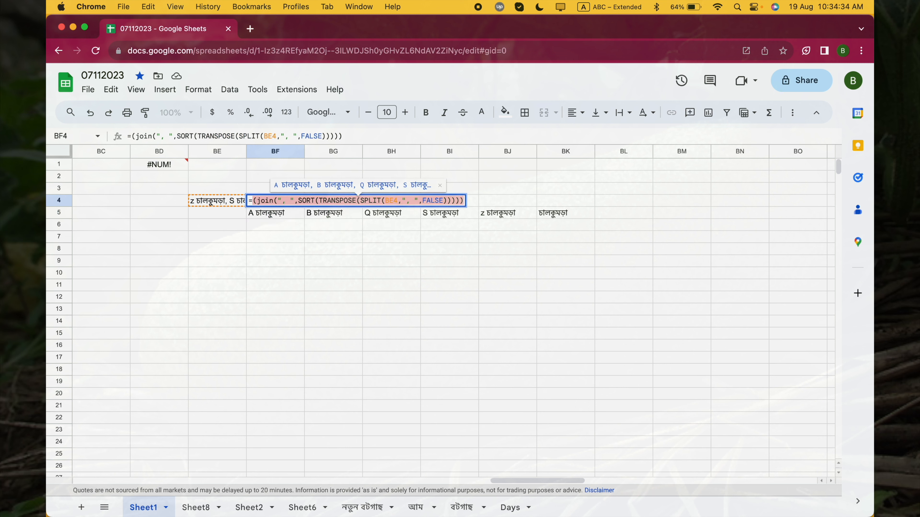
{"action": "key", "text": "Return"}
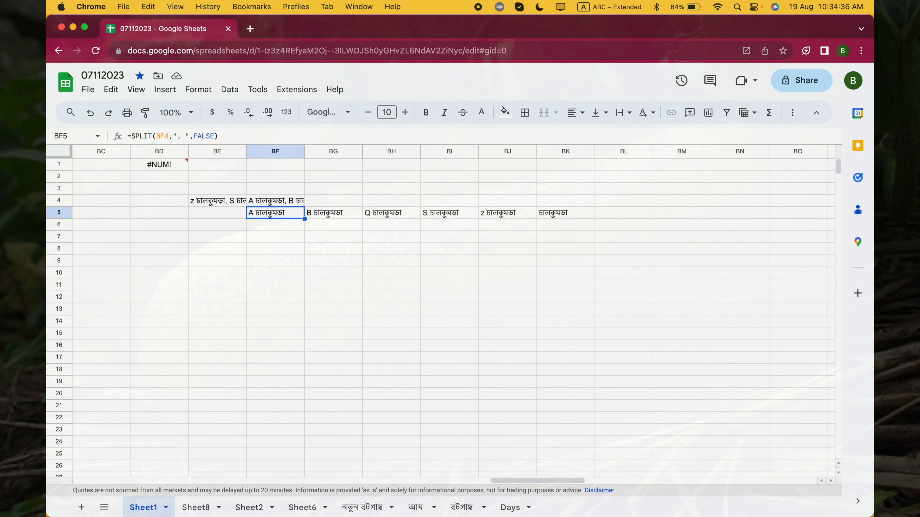
{"action": "double_click", "coordinate": [282, 214]}
{"action": "left_click", "coordinate": [286, 212]}
{"action": "key", "text": "shift+Left"}
{"action": "key", "text": "shift+Left"}
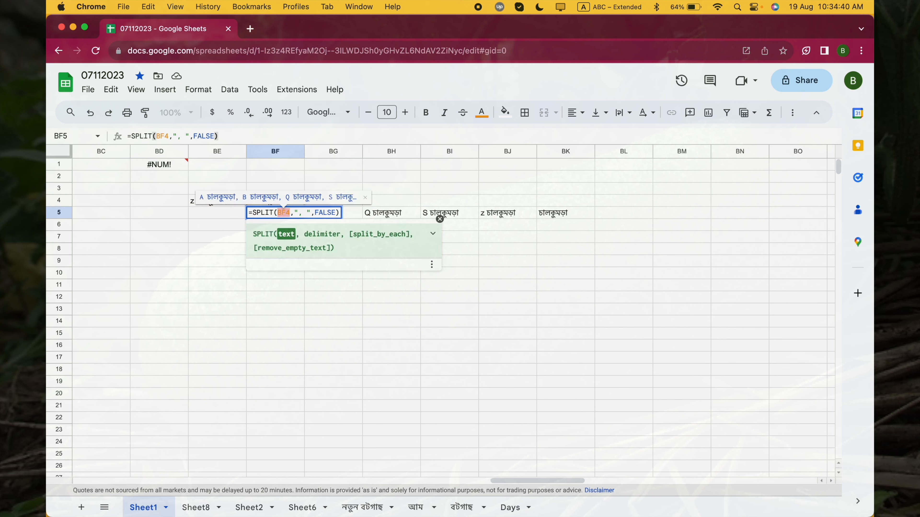
{"action": "key", "text": "super+v"}
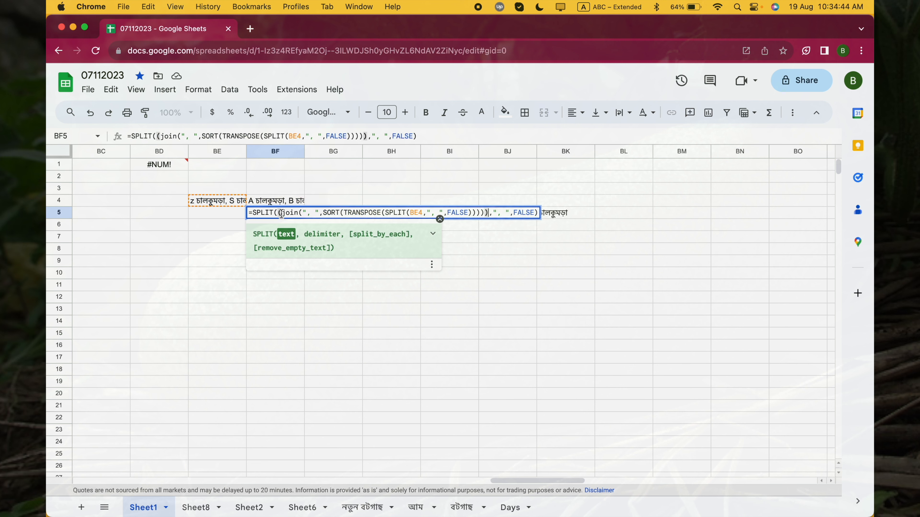
{"action": "key", "text": "Return"}
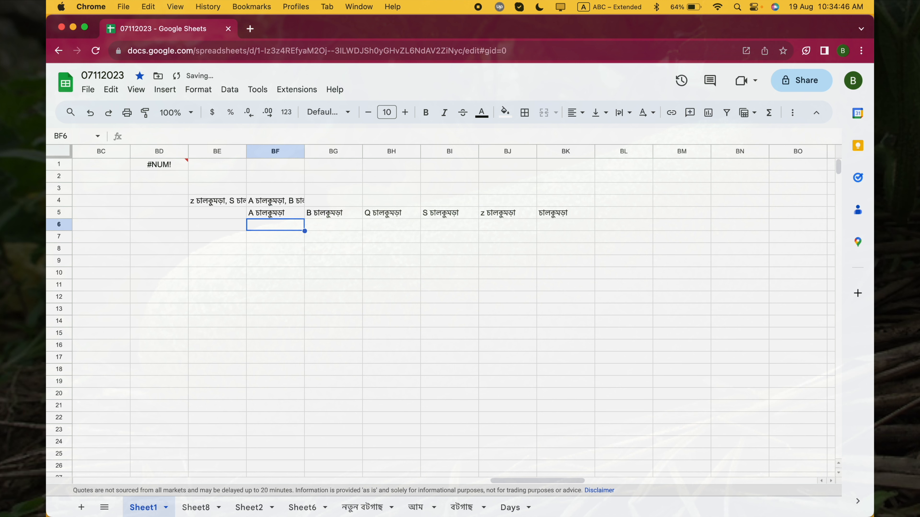
{"action": "left_click", "coordinate": [281, 213]}
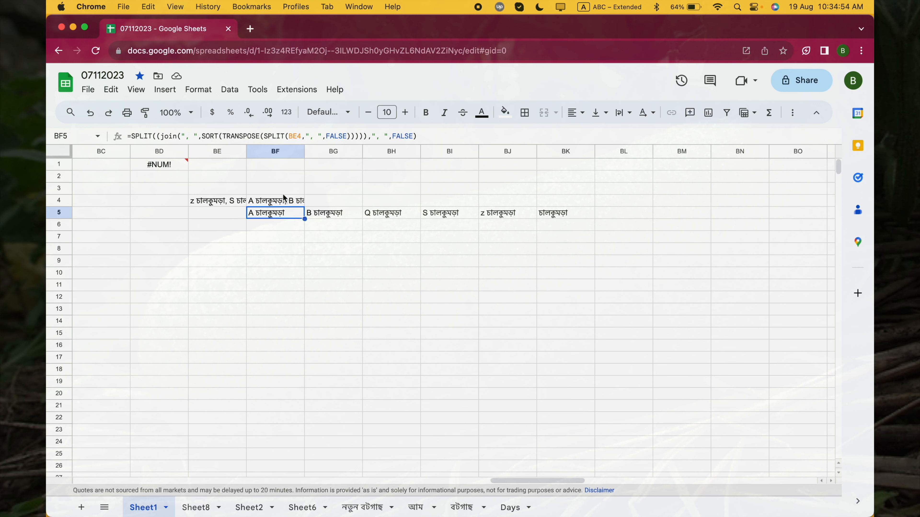
- Delete the helper JOIN formula from cell BF4
{"action": "left_click", "coordinate": [278, 203]}
{"action": "key", "text": "Delete"}
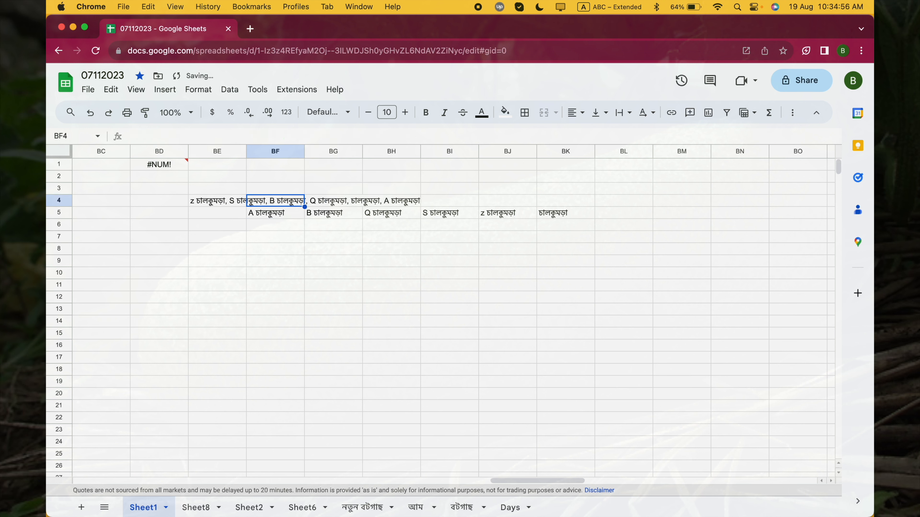
{"action": "left_click", "coordinate": [277, 251]}
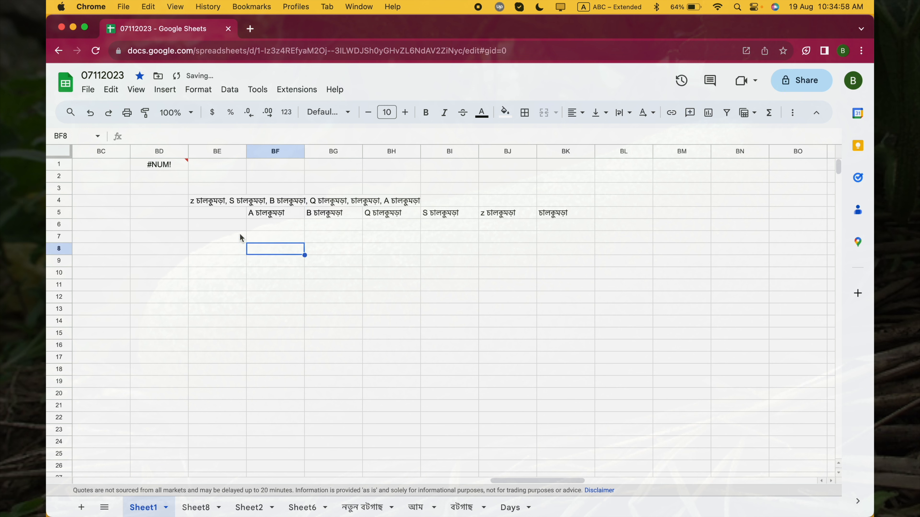
- Compare the original list in BE4 with the combined formula in BF5 and its split output across row 5
{"action": "left_click", "coordinate": [213, 207]}
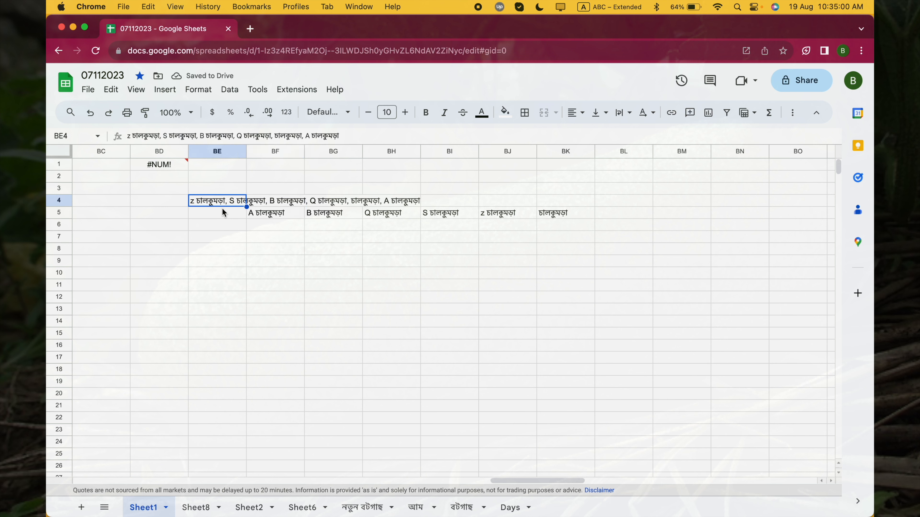
{"action": "left_click", "coordinate": [227, 225]}
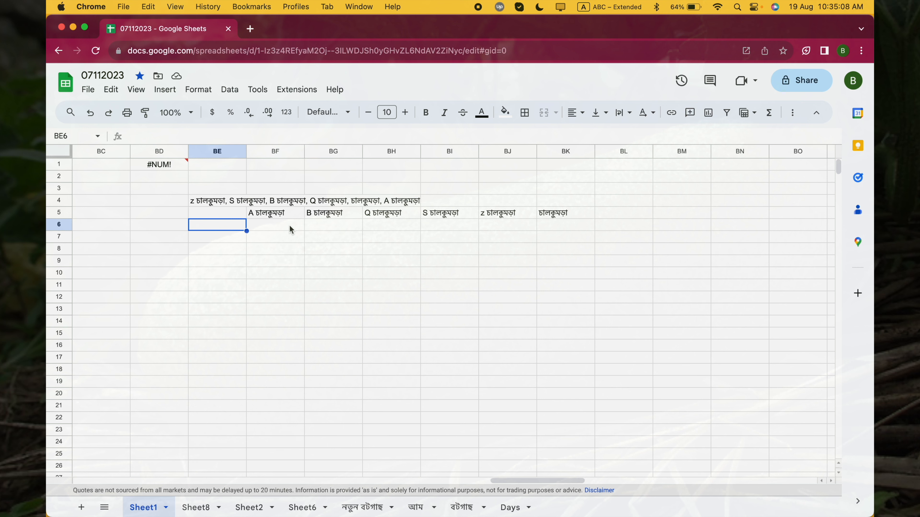
{"action": "left_click", "coordinate": [277, 216]}
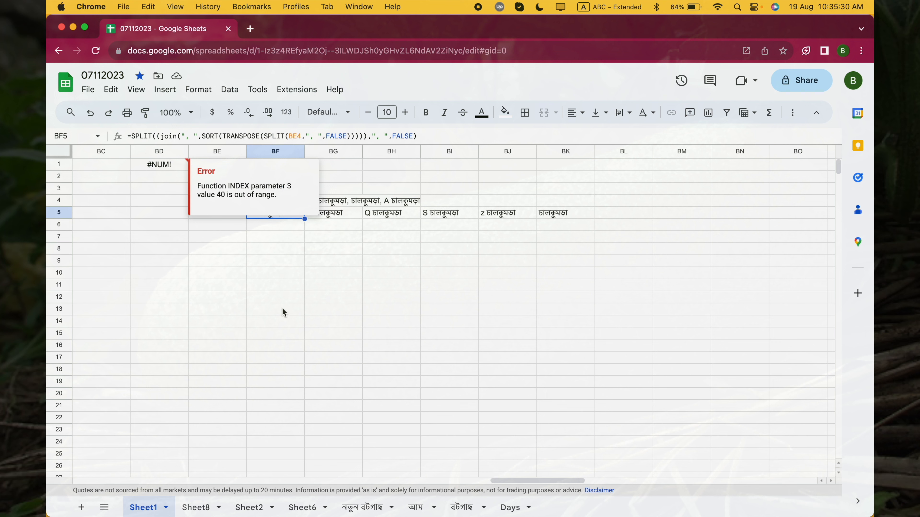
{"action": "left_click", "coordinate": [273, 234]}
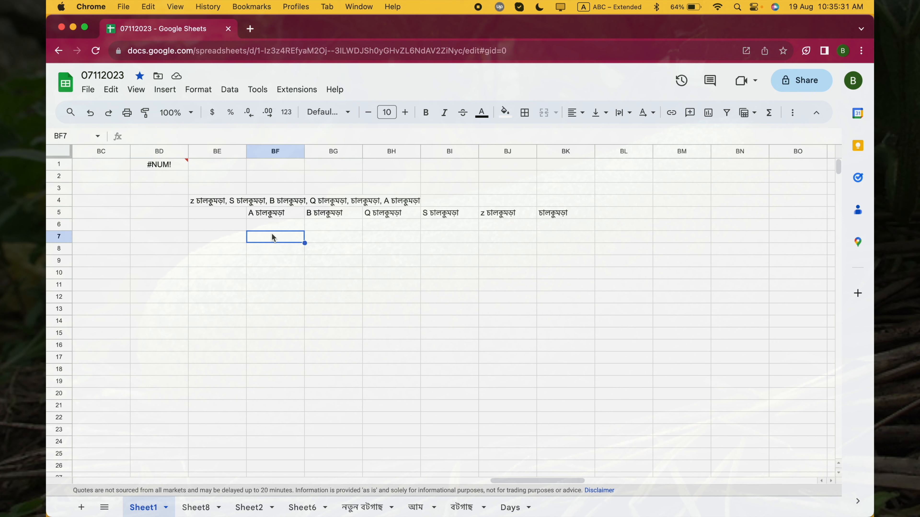
{"action": "left_click", "coordinate": [283, 216]}
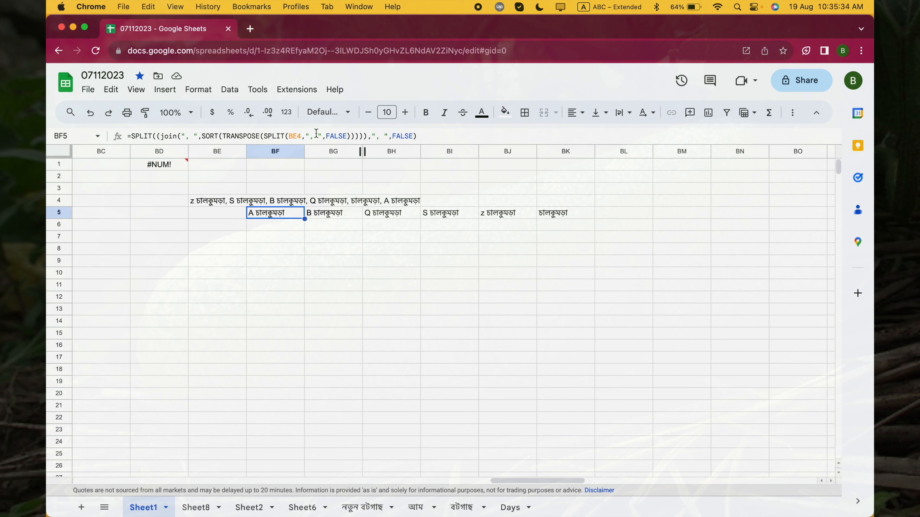